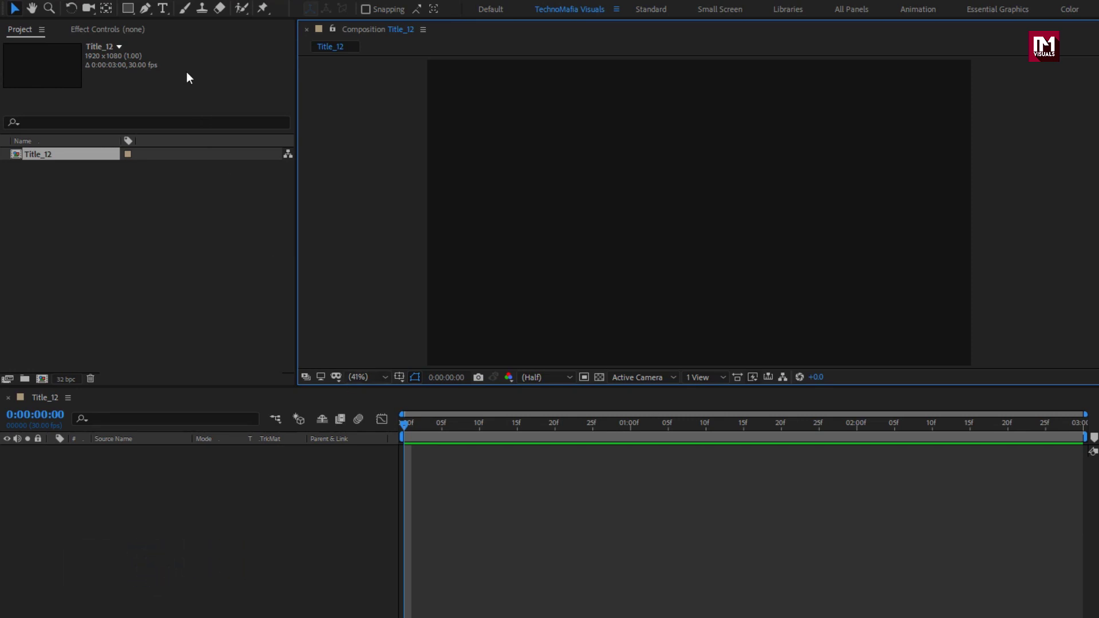
Step: Add a text layer reading COOL to the composition
left_click(163, 9)
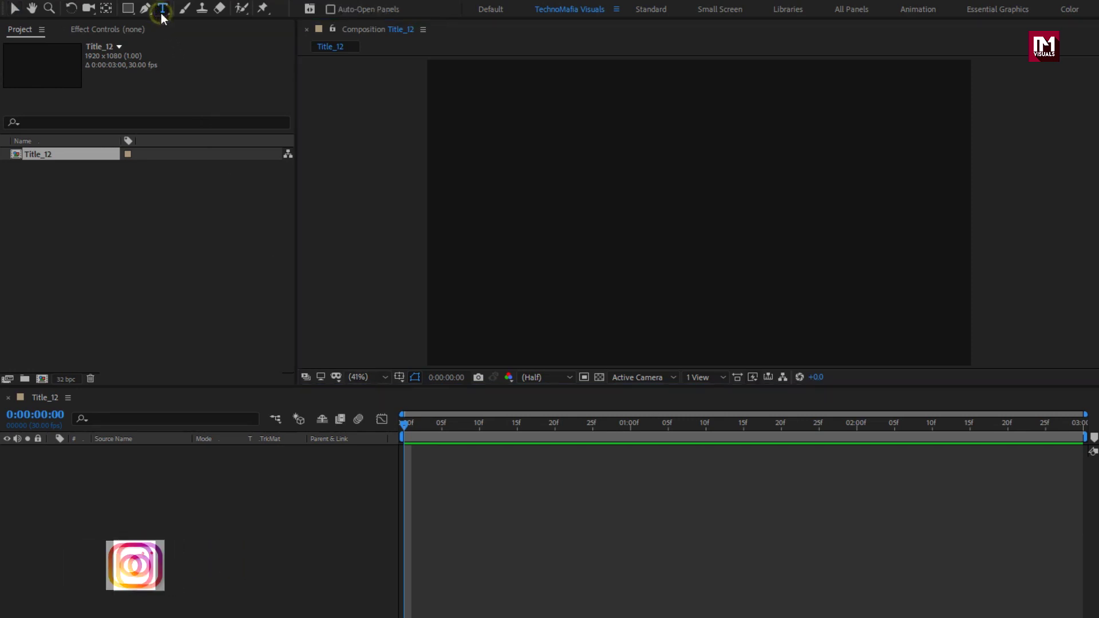
left_click(659, 213)
type("C")
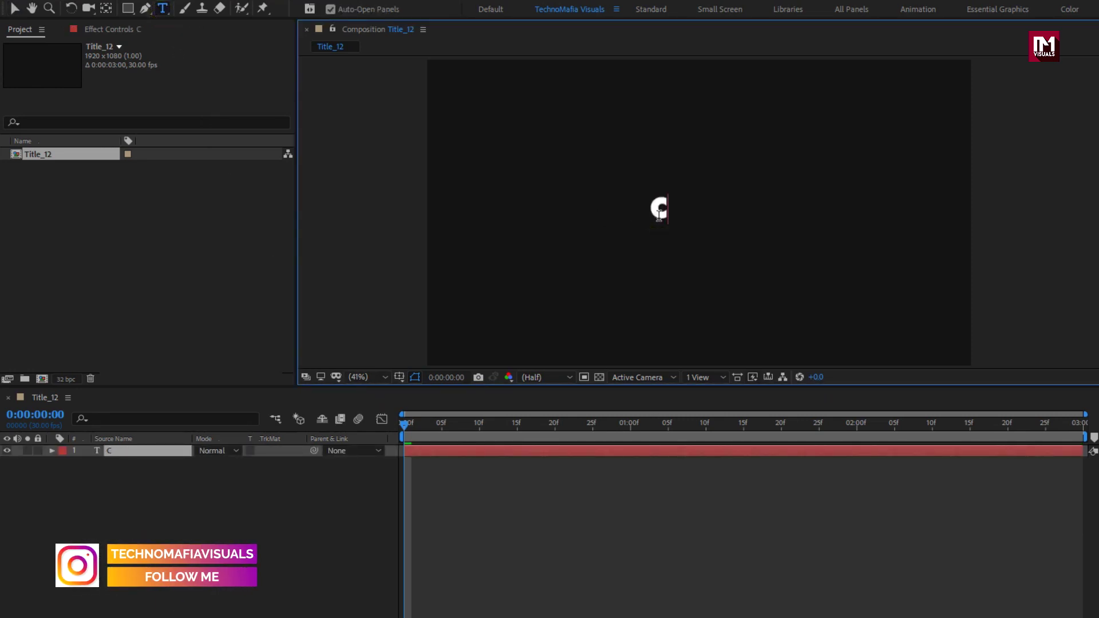
type("OOL")
key("KP_Enter")
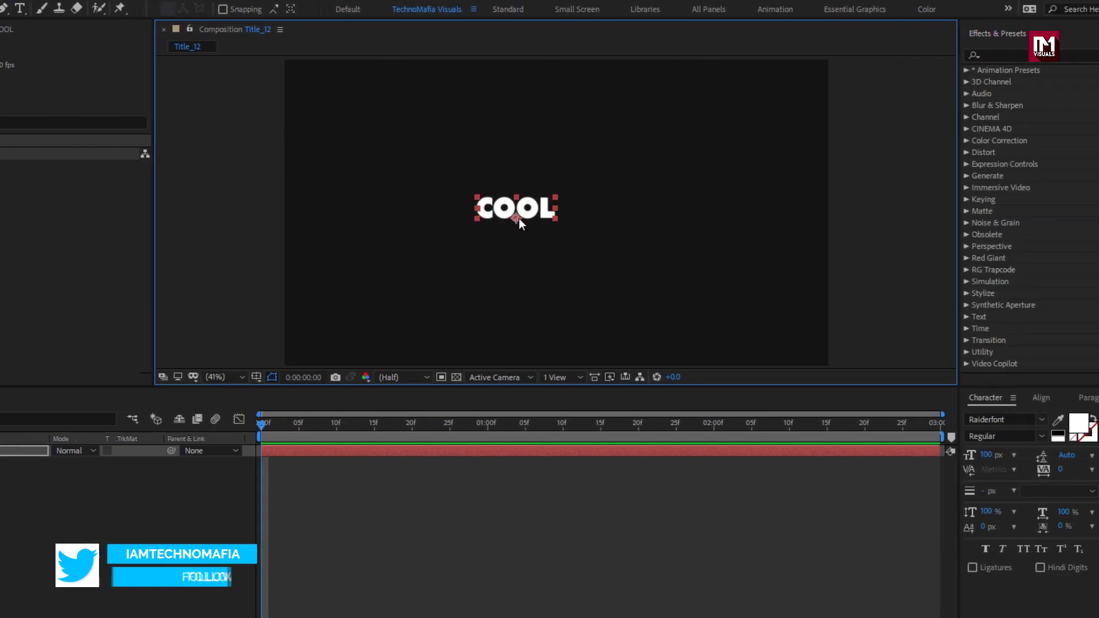
Step: Centre COOL horizontally and set its font size to 115 px
left_click(990, 398)
left_click(945, 432)
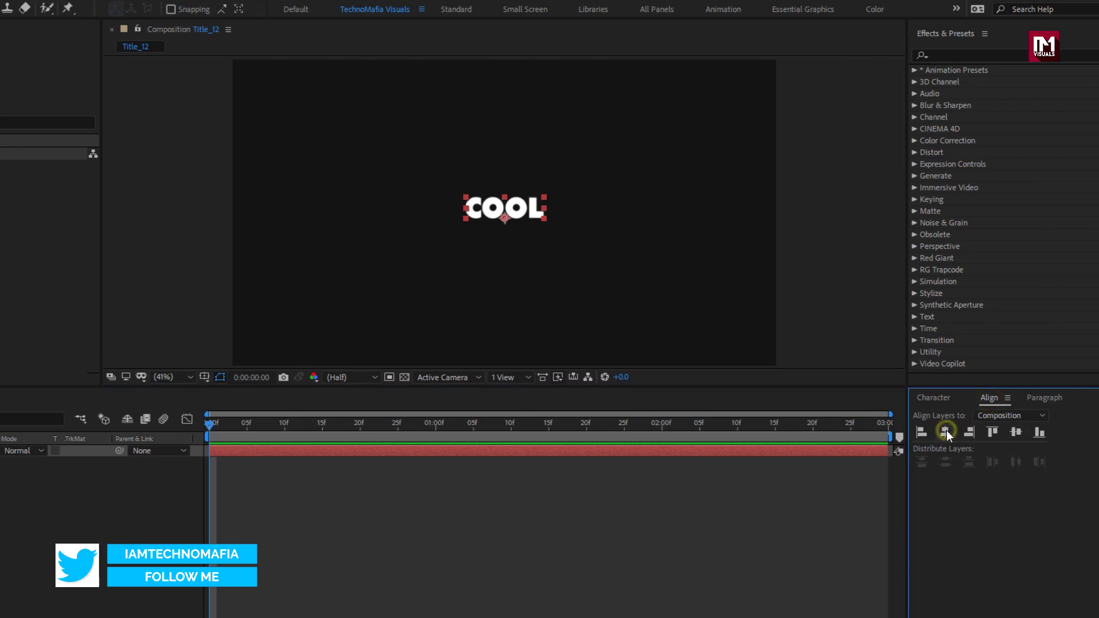
left_click(940, 398)
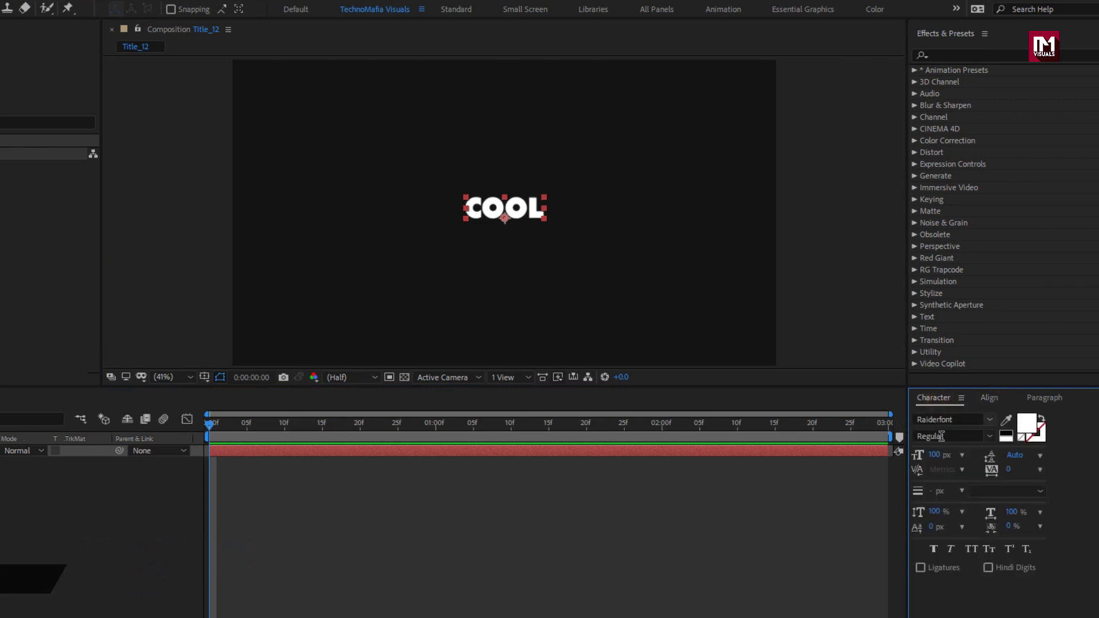
left_click_drag(939, 457, 935, 460)
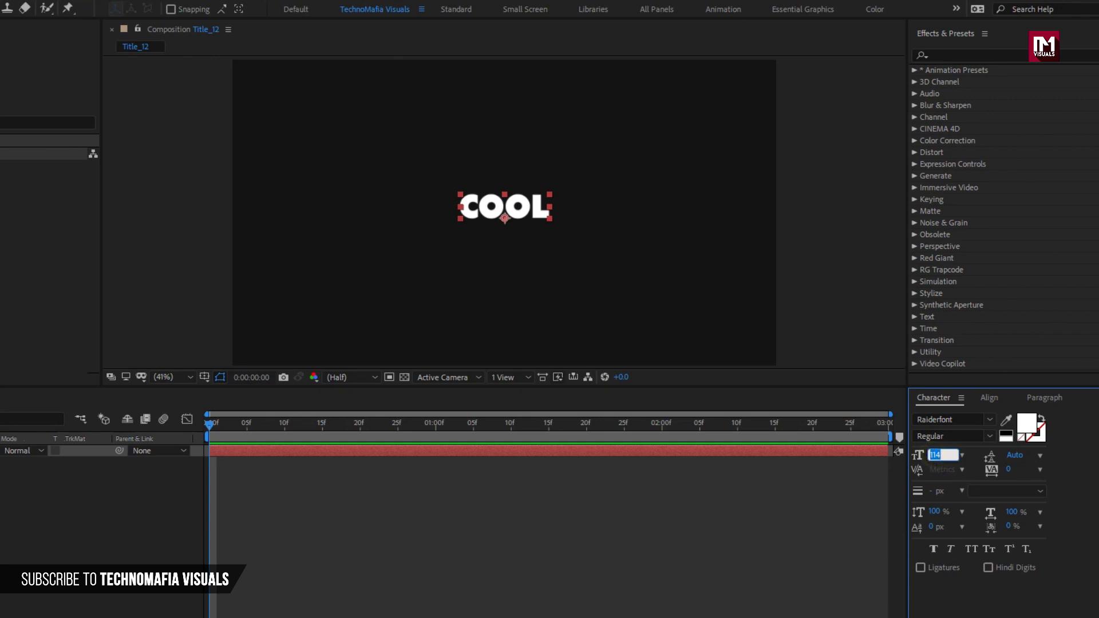
type("115")
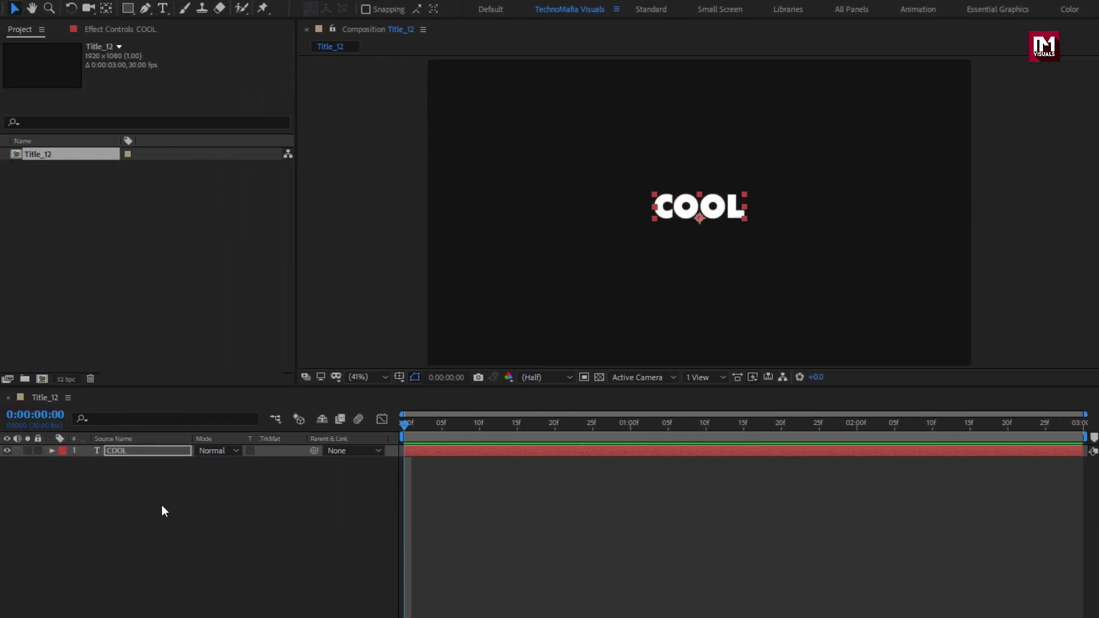
Step: Add a Tracking animator to COOL with Tracking Amount -100
left_click(149, 452)
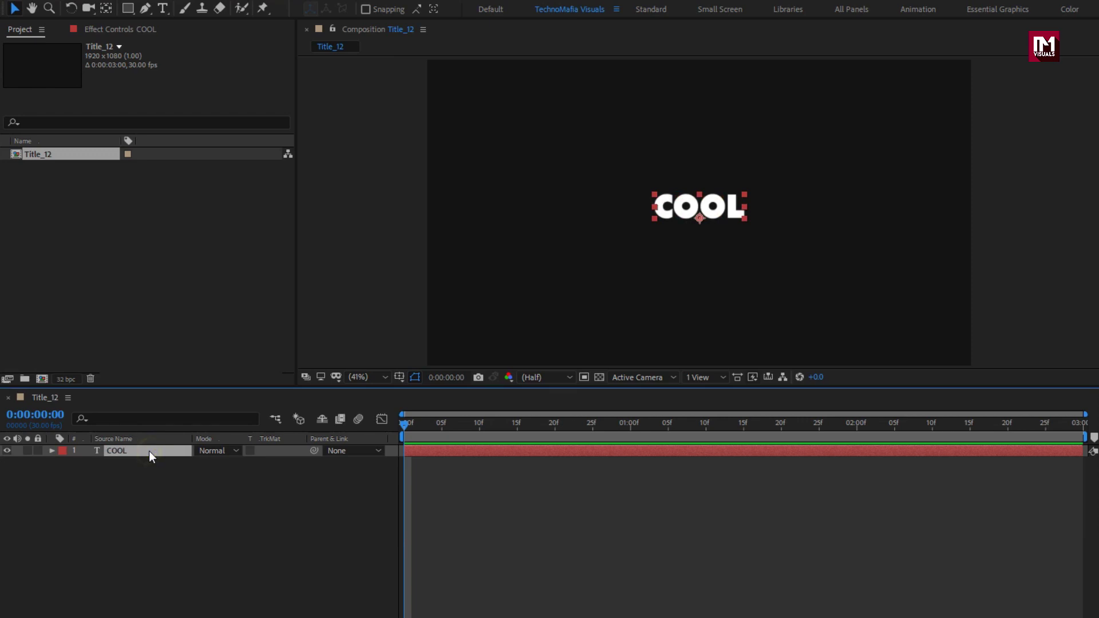
left_click(53, 450)
left_click(300, 462)
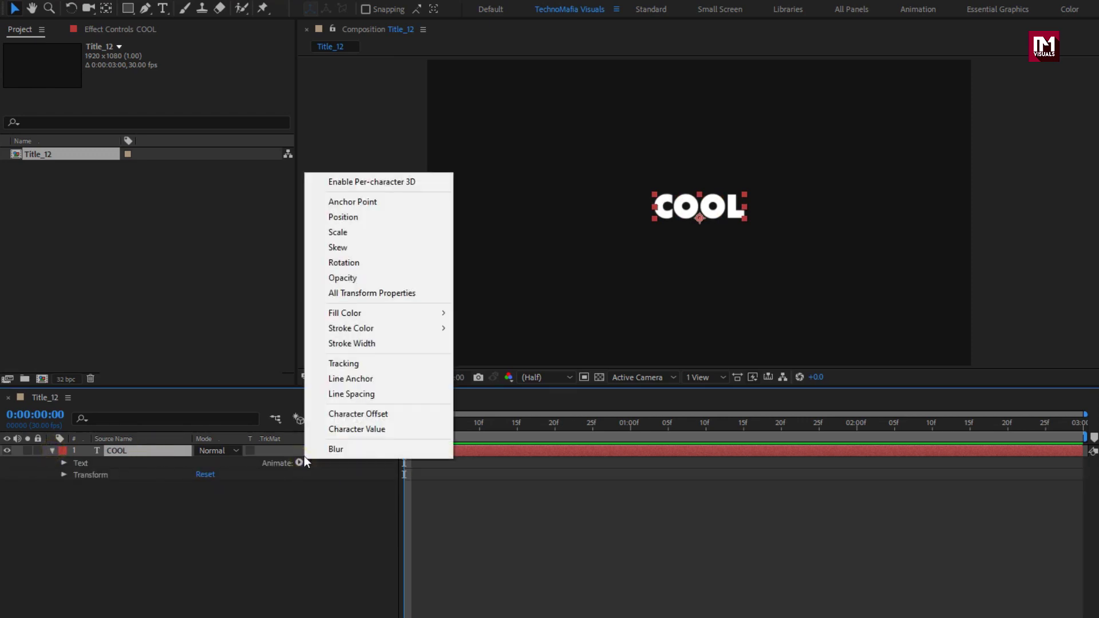
left_click(328, 364)
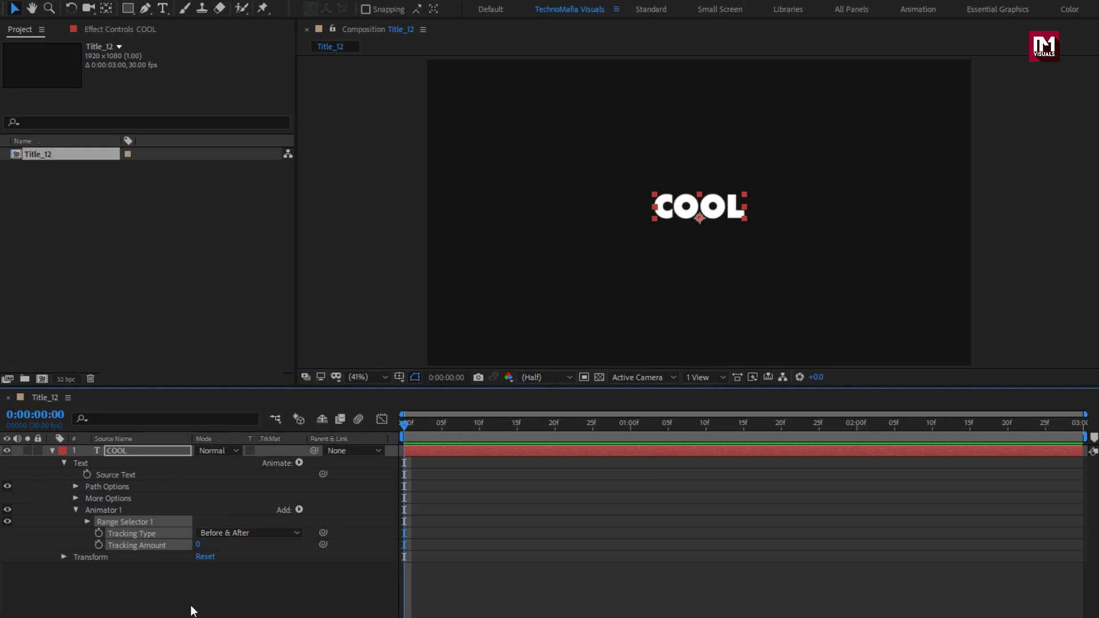
left_click(162, 582)
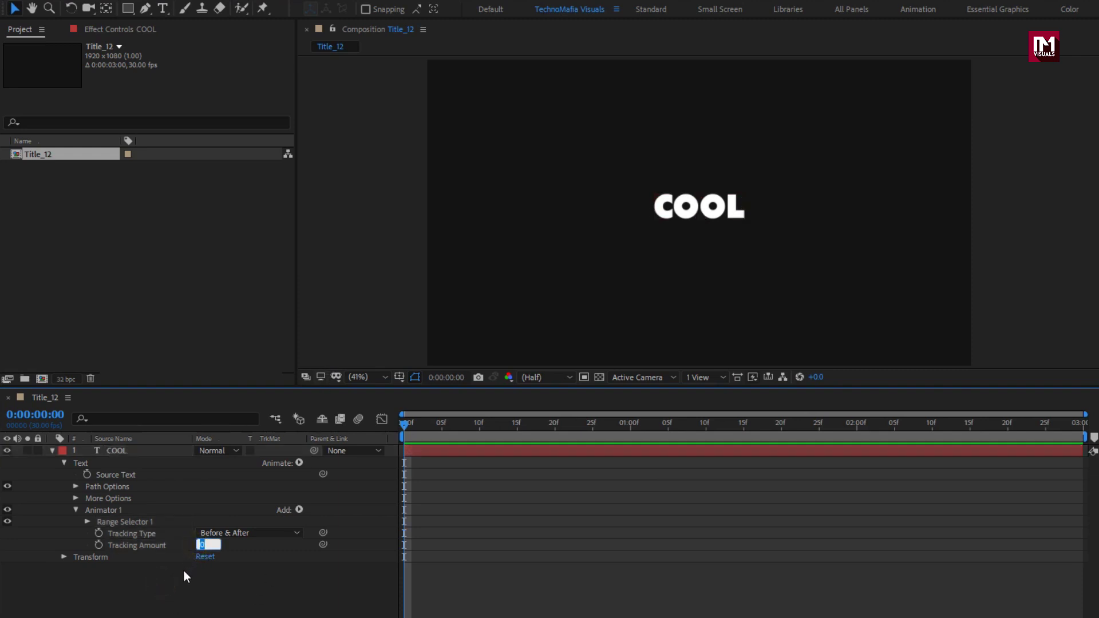
type("-100")
key("Return")
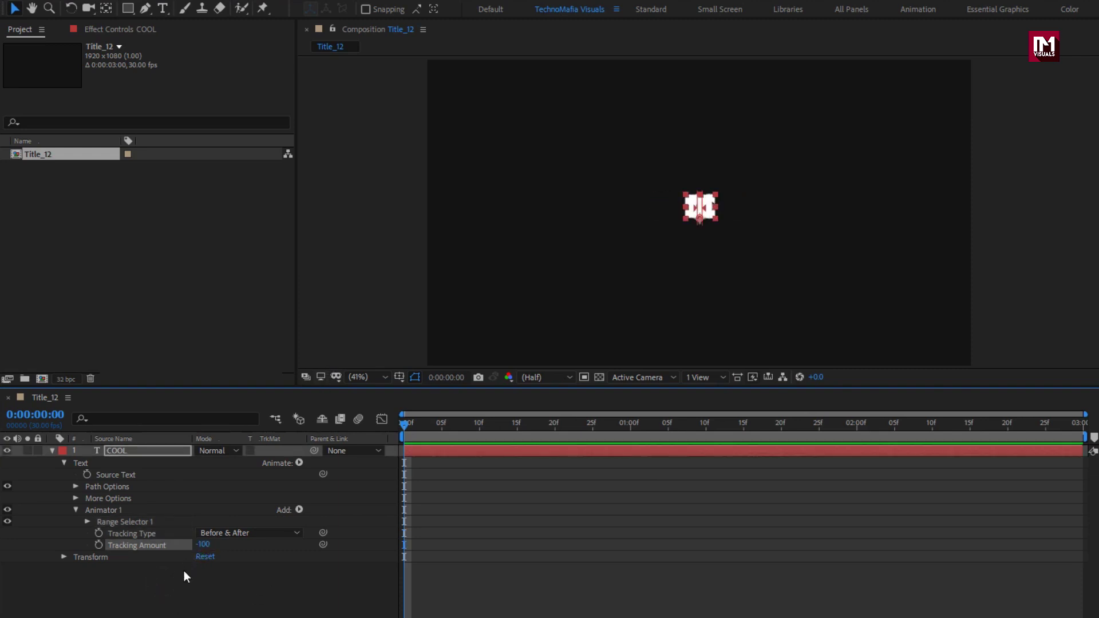
Step: Keyframe the range selector Offset at -100% at the start, then move to one second and preview
left_click(88, 521)
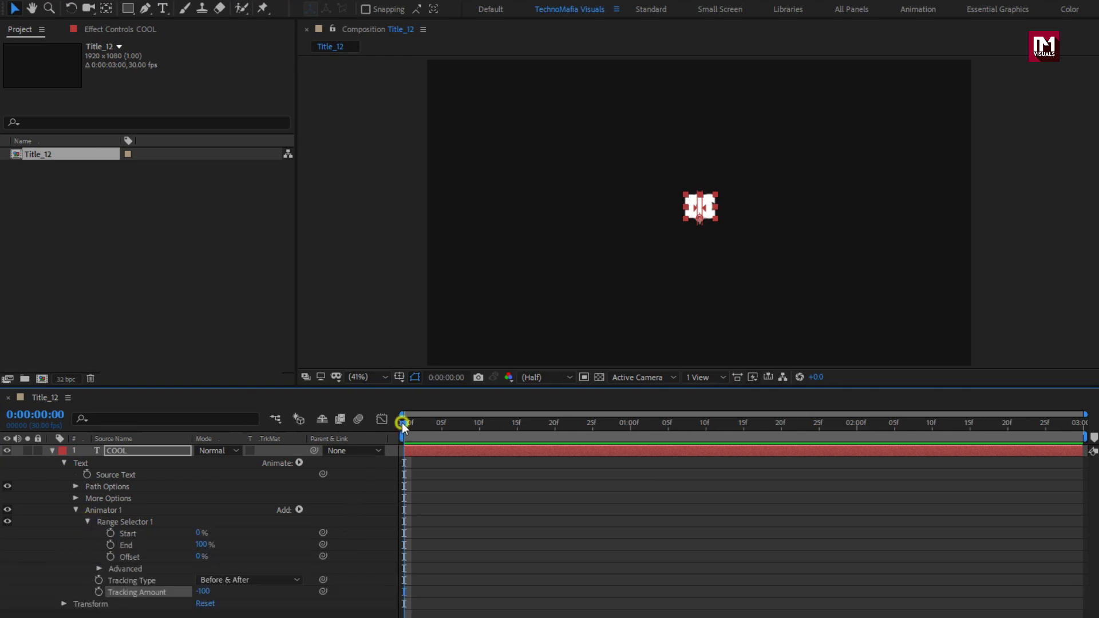
left_click(110, 557)
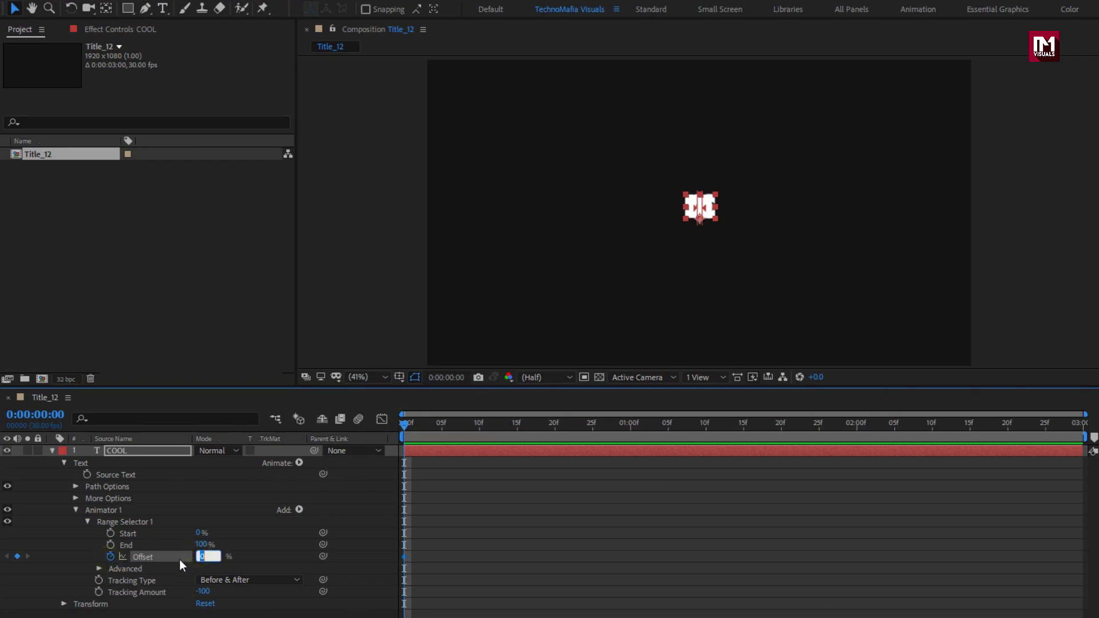
type("-100")
key("Return")
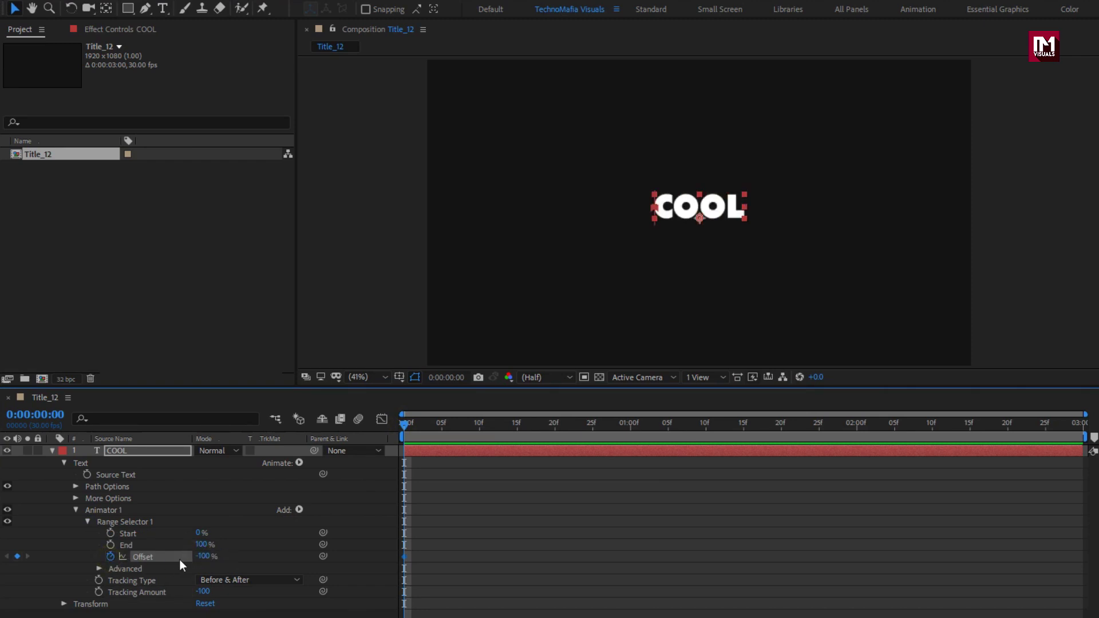
left_click(630, 426)
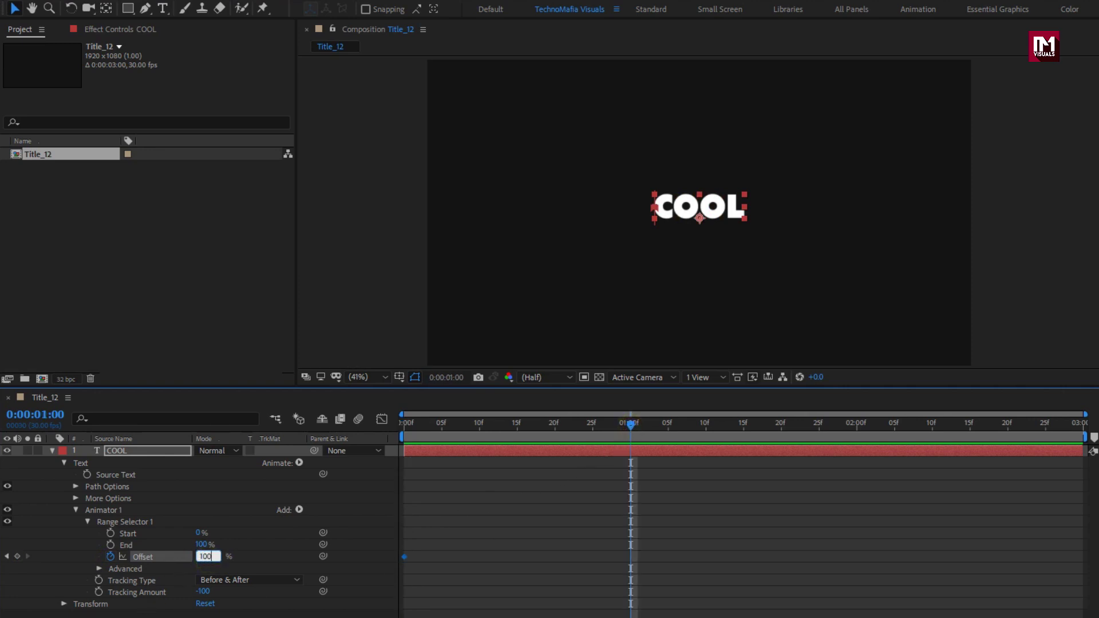
mouse_move(472, 426)
left_mouse_down()
mouse_move(458, 429)
mouse_move(589, 430)
mouse_move(431, 429)
left_mouse_up()
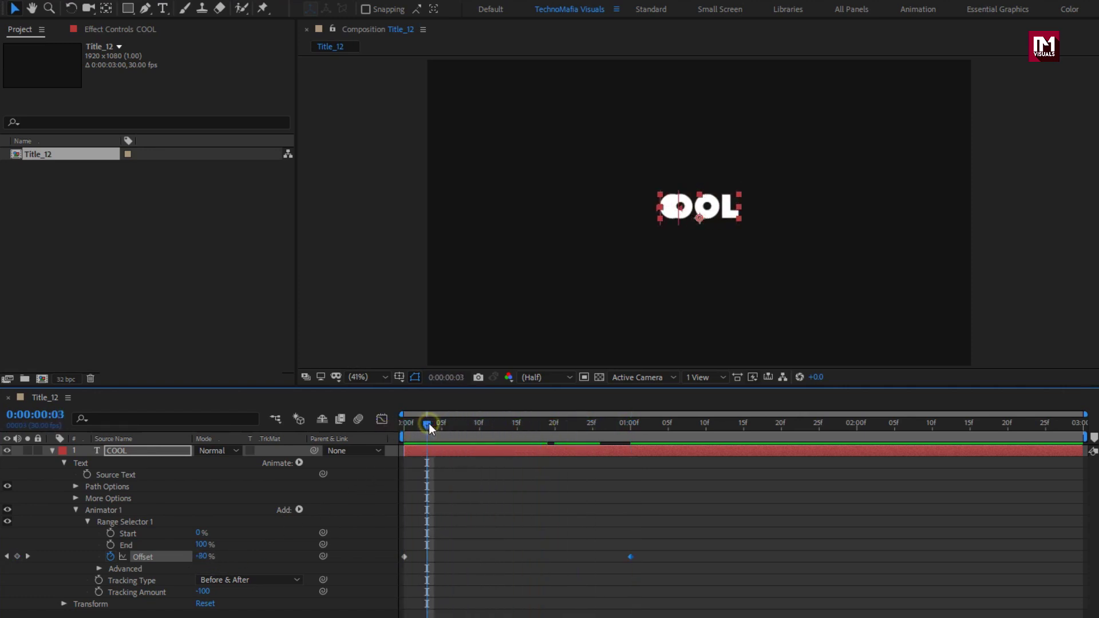
Step: Give the range selector a Ramp Up shape, 100% high and low easing, and randomized order
left_click(99, 567)
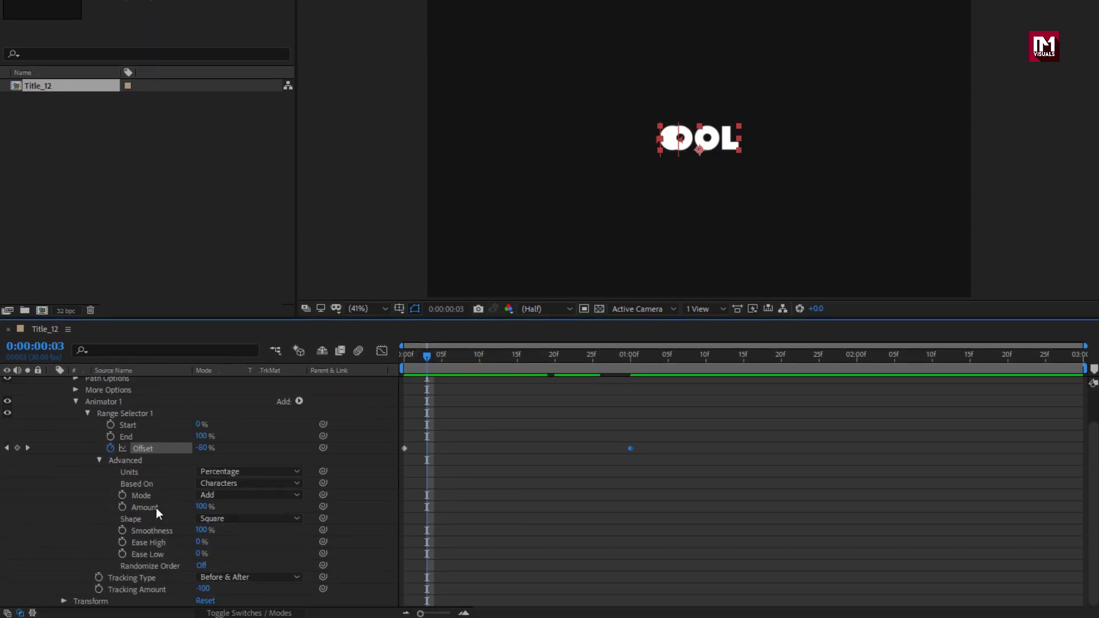
left_click(228, 518)
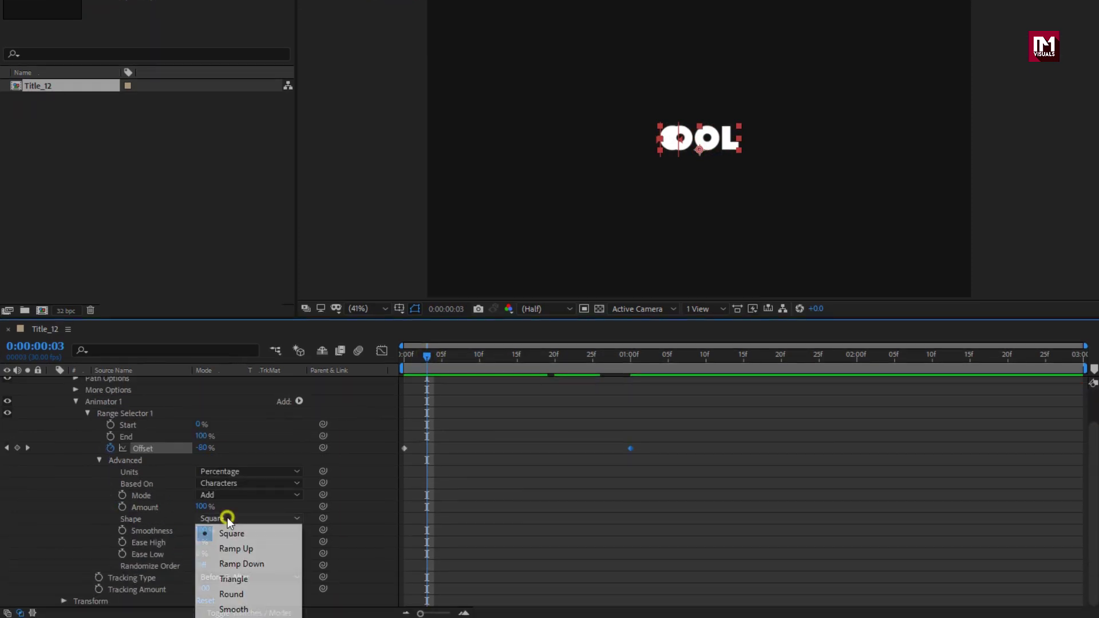
left_click(245, 548)
left_click_drag(425, 359, 421, 360)
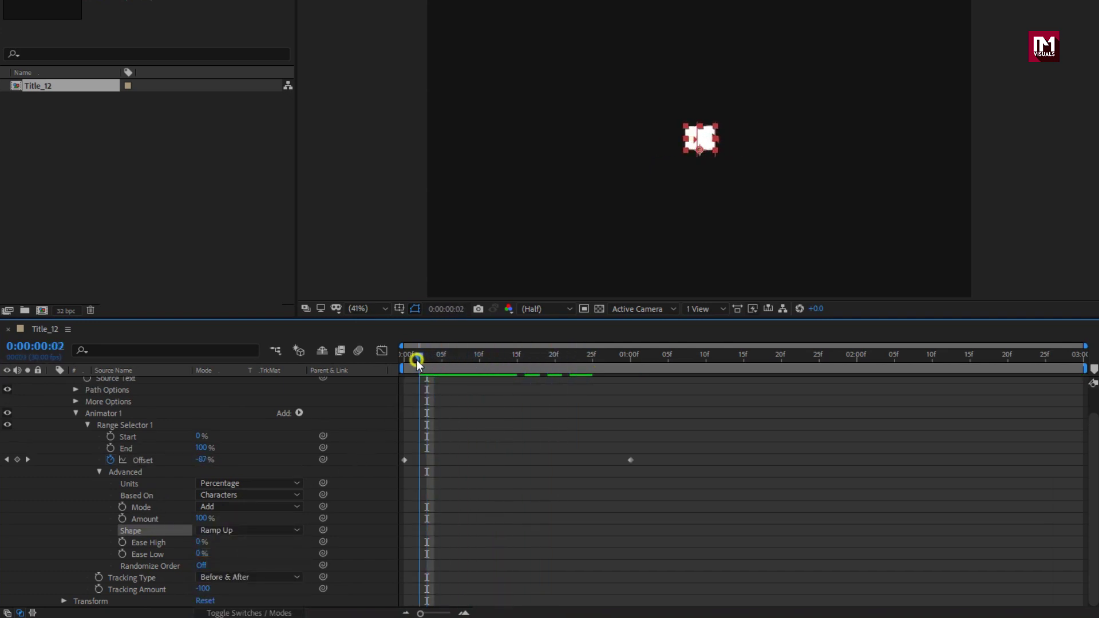
left_click_drag(421, 360, 385, 359)
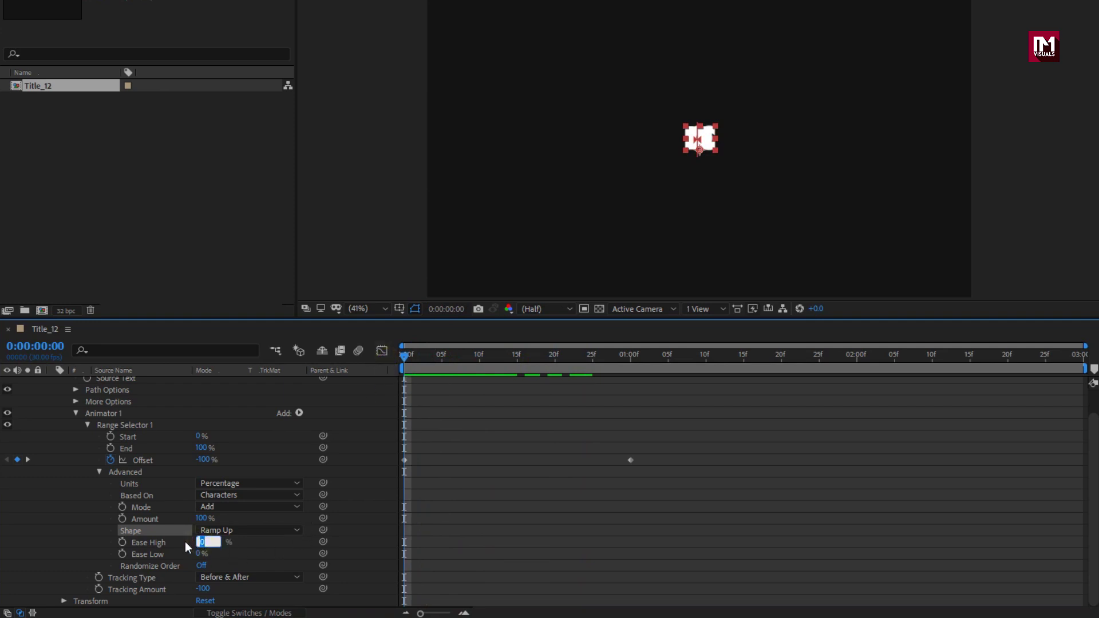
type("100")
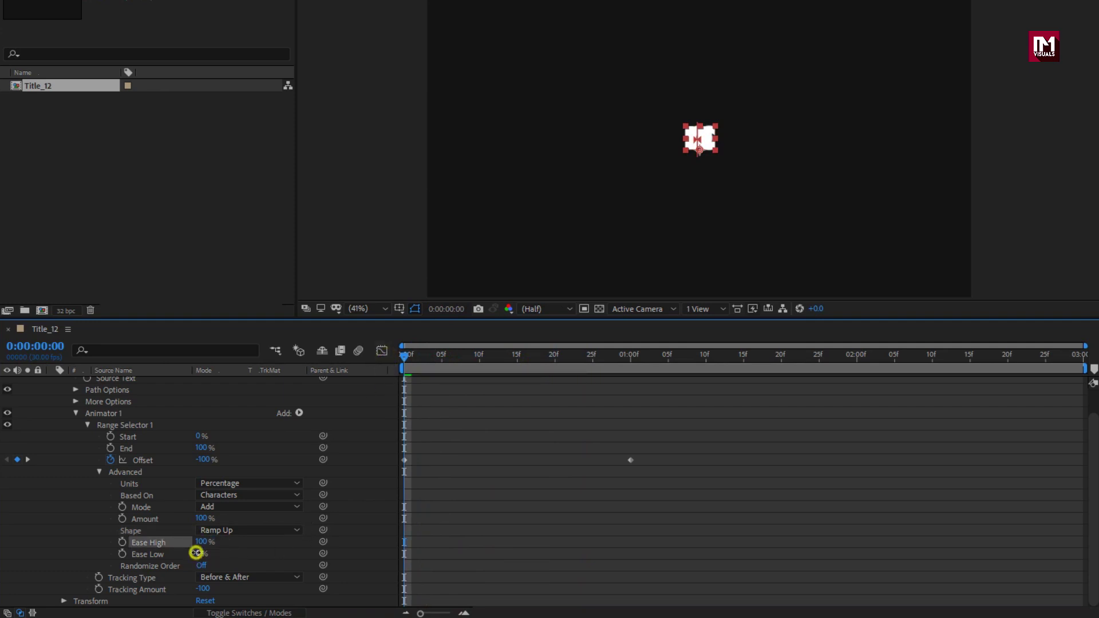
type("100")
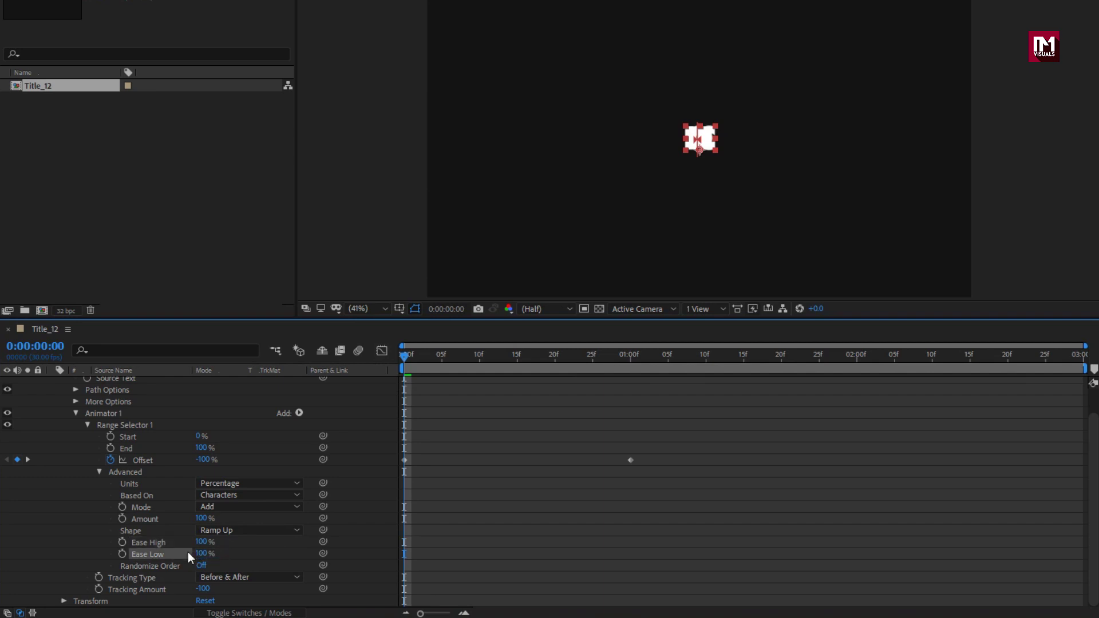
left_click(194, 565)
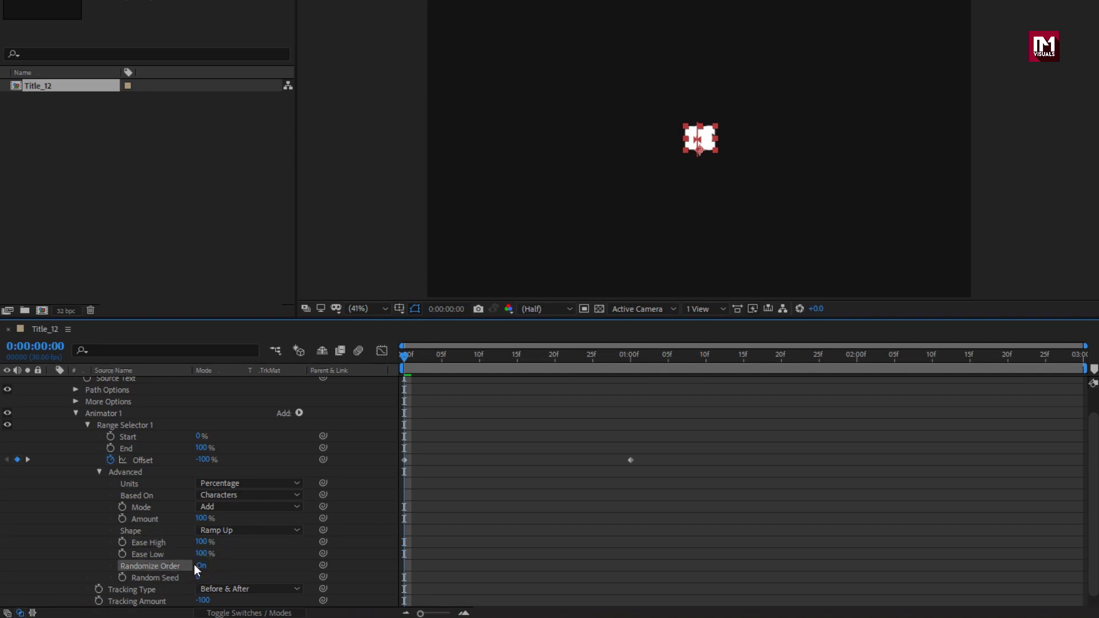
scroll(194, 564, "down", 1)
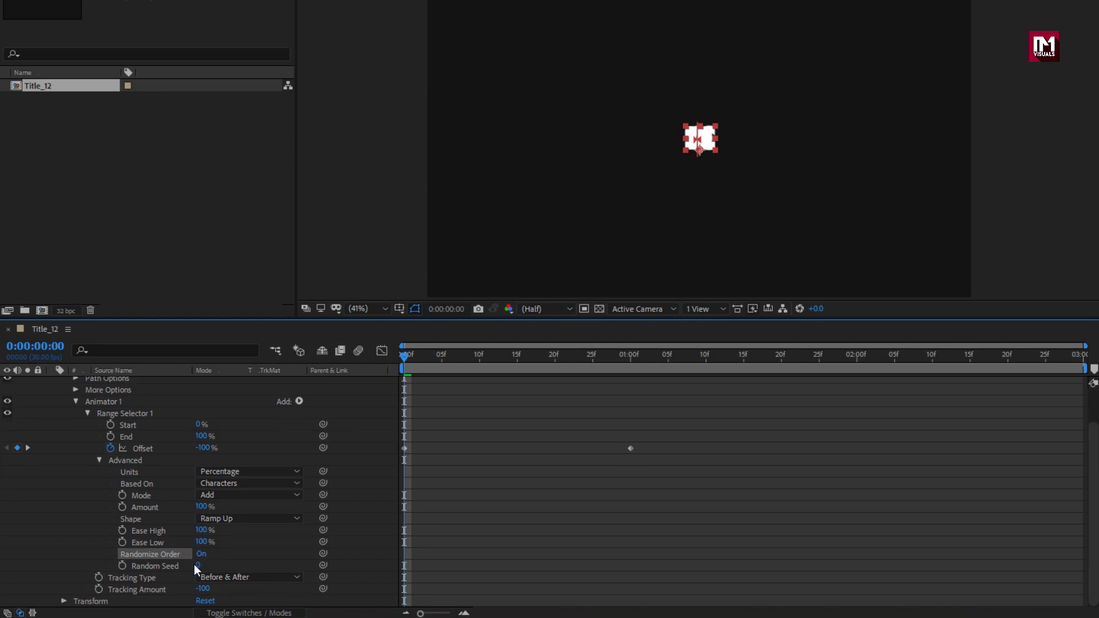
Step: Add a Position property to Animator 1 with a Y offset of -575 and preview the drop
left_click(299, 401)
mouse_move(335, 406)
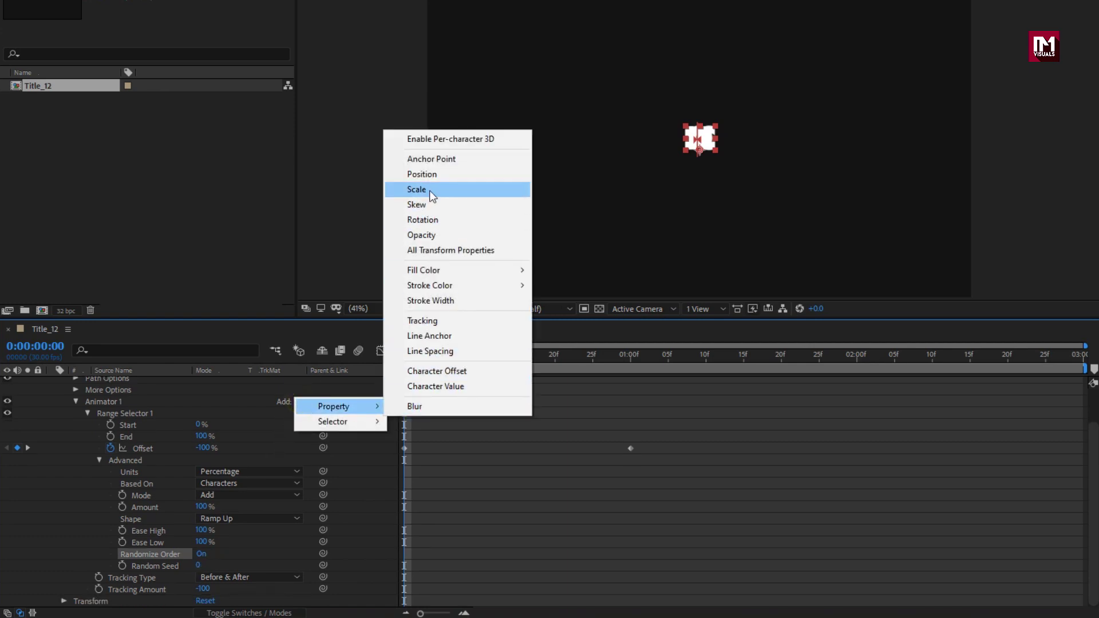
left_click(428, 174)
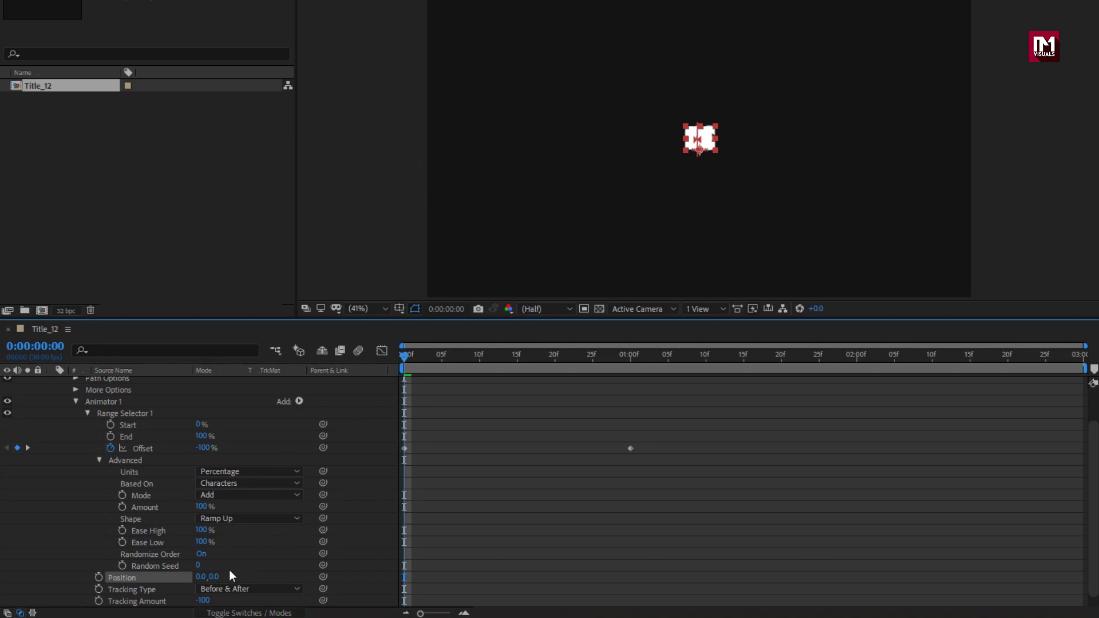
mouse_move(213, 577)
left_mouse_down()
mouse_move(102, 565)
mouse_move(2, 488)
left_mouse_up()
left_click_drag(219, 577, 98, 571)
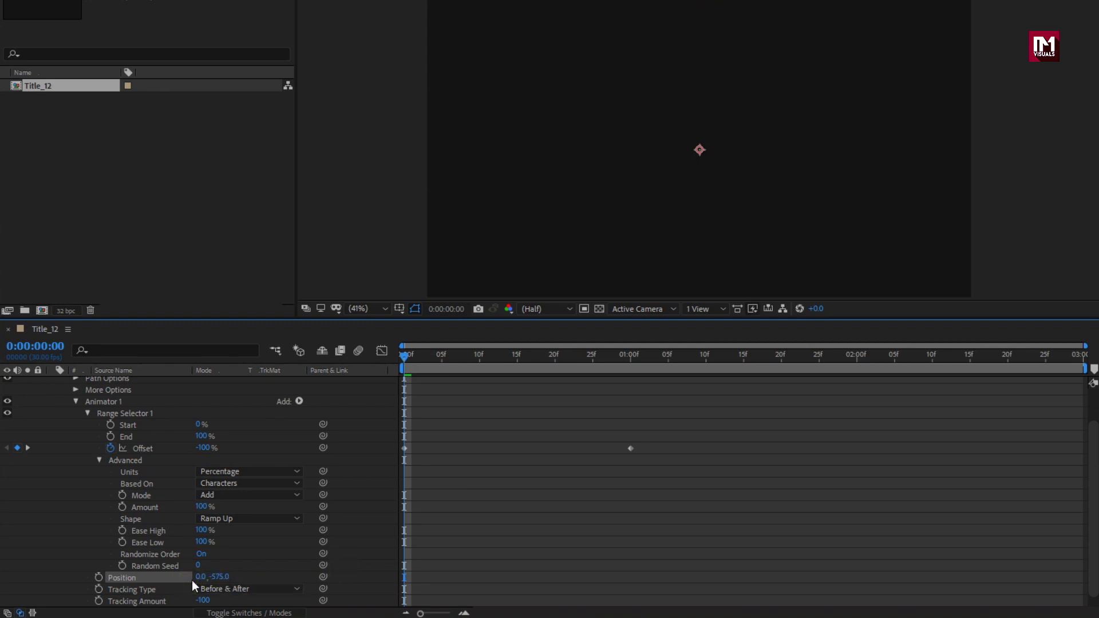
left_click_drag(402, 358, 519, 362)
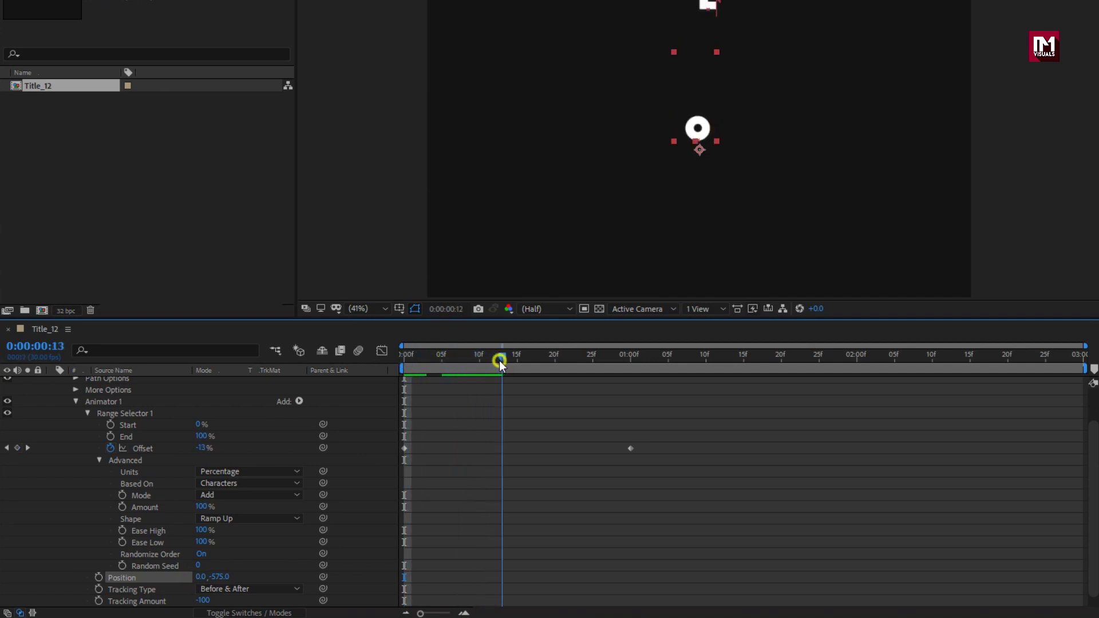
mouse_move(519, 362)
left_mouse_down()
mouse_move(609, 361)
mouse_move(408, 362)
mouse_move(663, 364)
mouse_move(423, 372)
mouse_move(638, 378)
left_mouse_up()
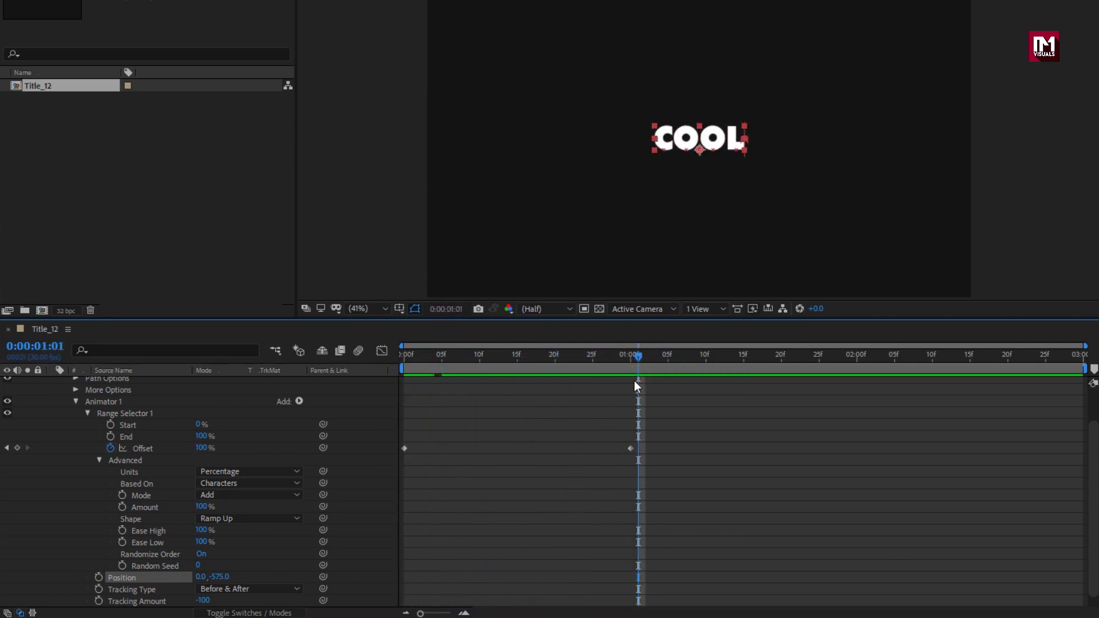
mouse_move(507, 359)
left_mouse_down()
mouse_move(456, 364)
mouse_move(508, 364)
left_mouse_up()
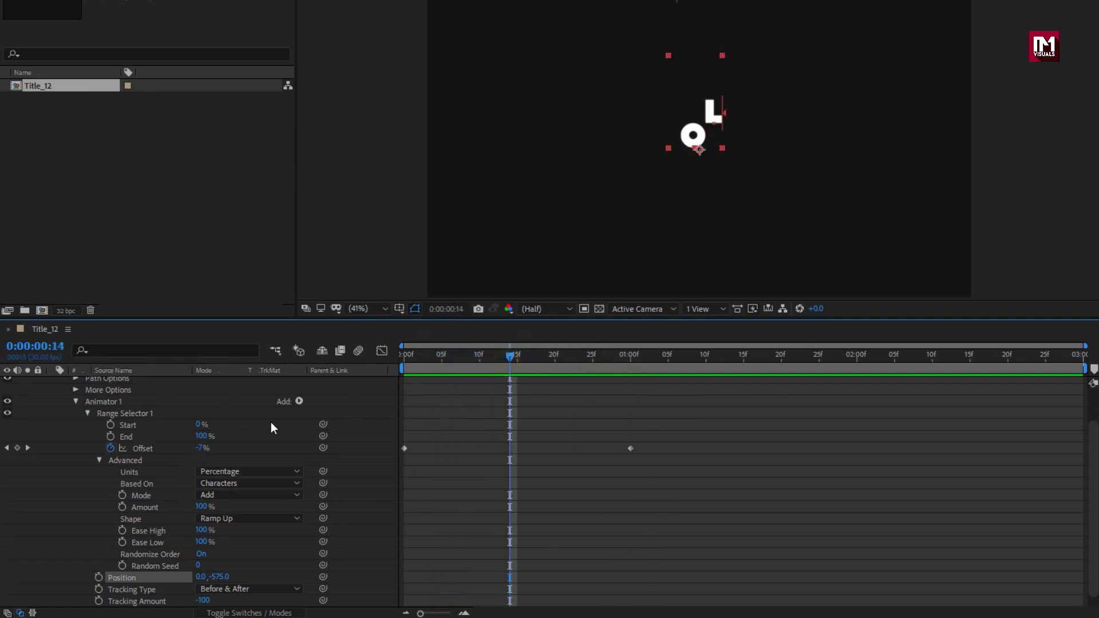
Step: Add an Opacity property at 0% to Animator 1 and preview the fade-in
left_click(298, 401)
mouse_move(339, 406)
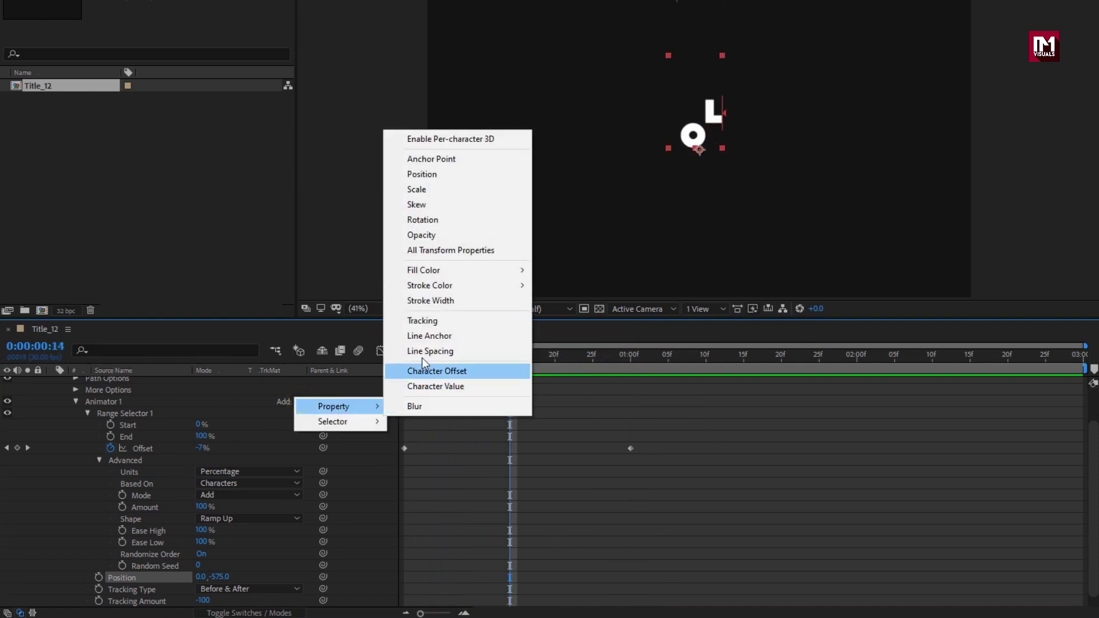
left_click(423, 235)
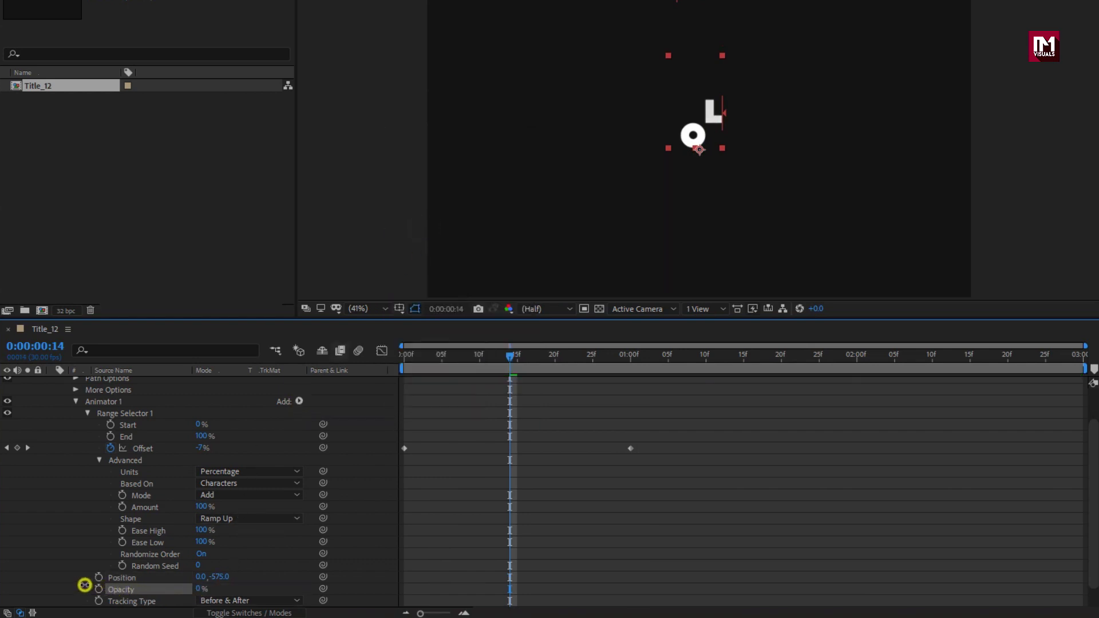
left_click(403, 357)
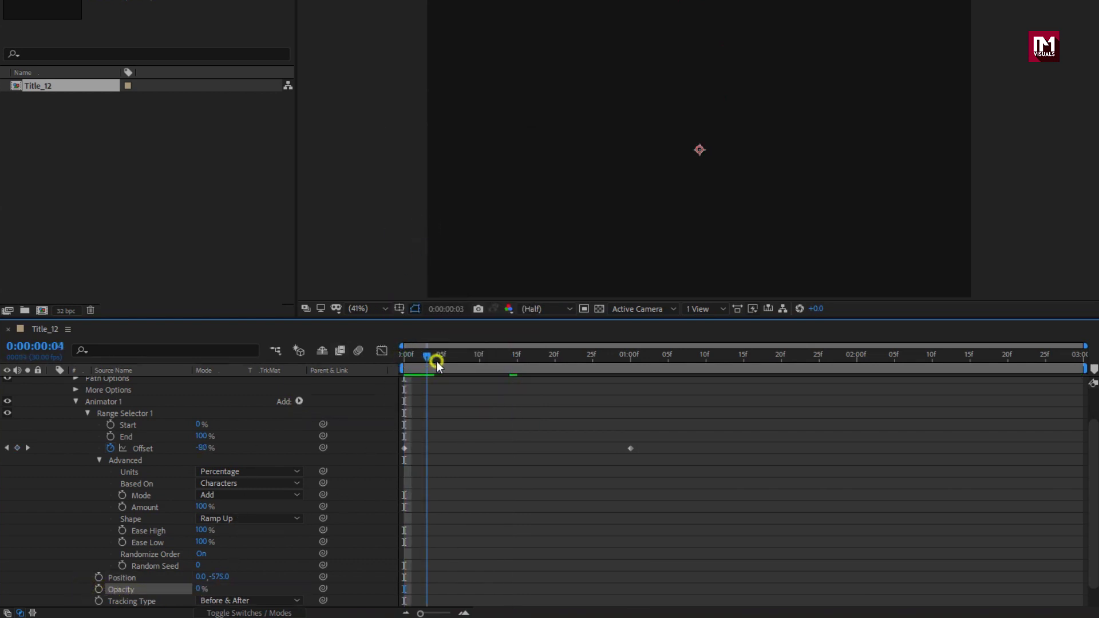
mouse_move(436, 362)
left_mouse_down()
mouse_move(608, 362)
mouse_move(424, 369)
mouse_move(685, 362)
left_mouse_up()
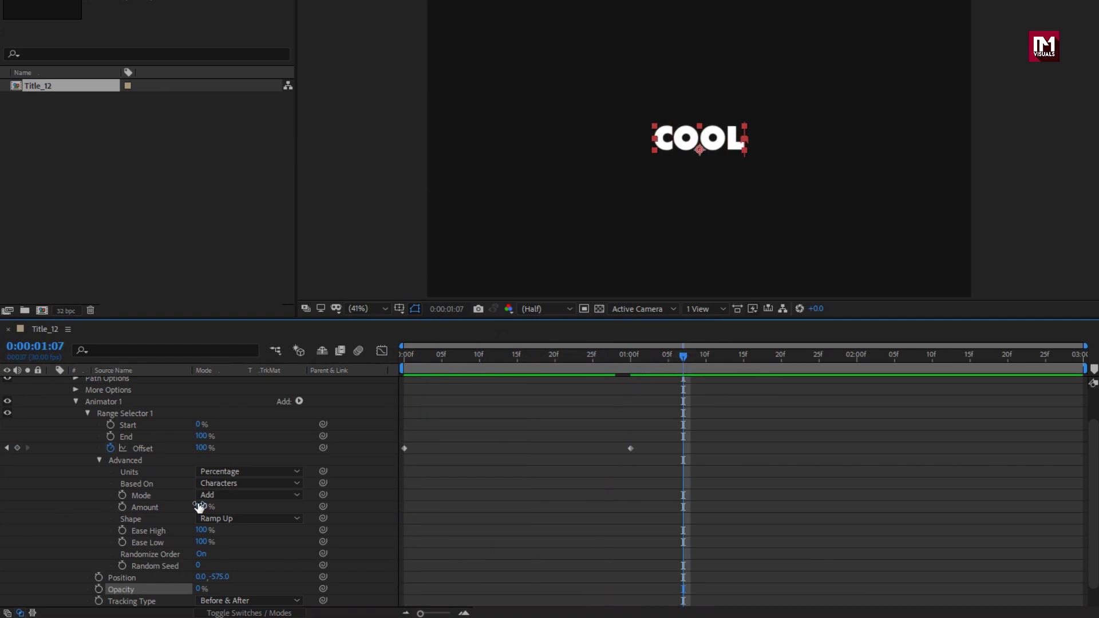
Step: Collapse the COOL layer and duplicate it as COOL 2
key("ctrl+d")
left_click(57, 384)
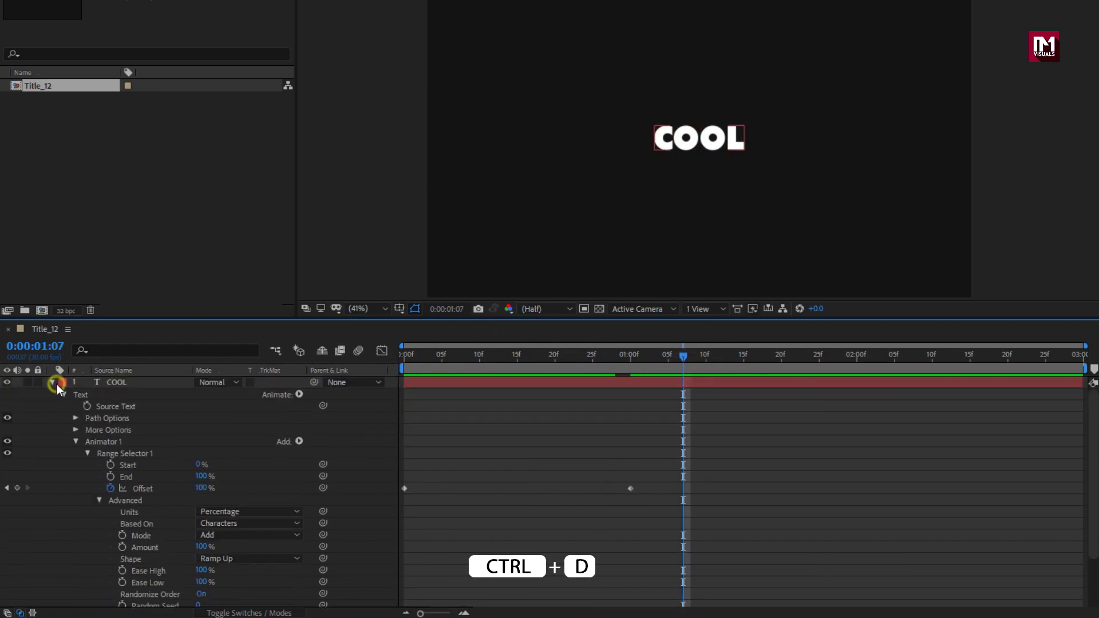
left_click(51, 382)
left_click(120, 384)
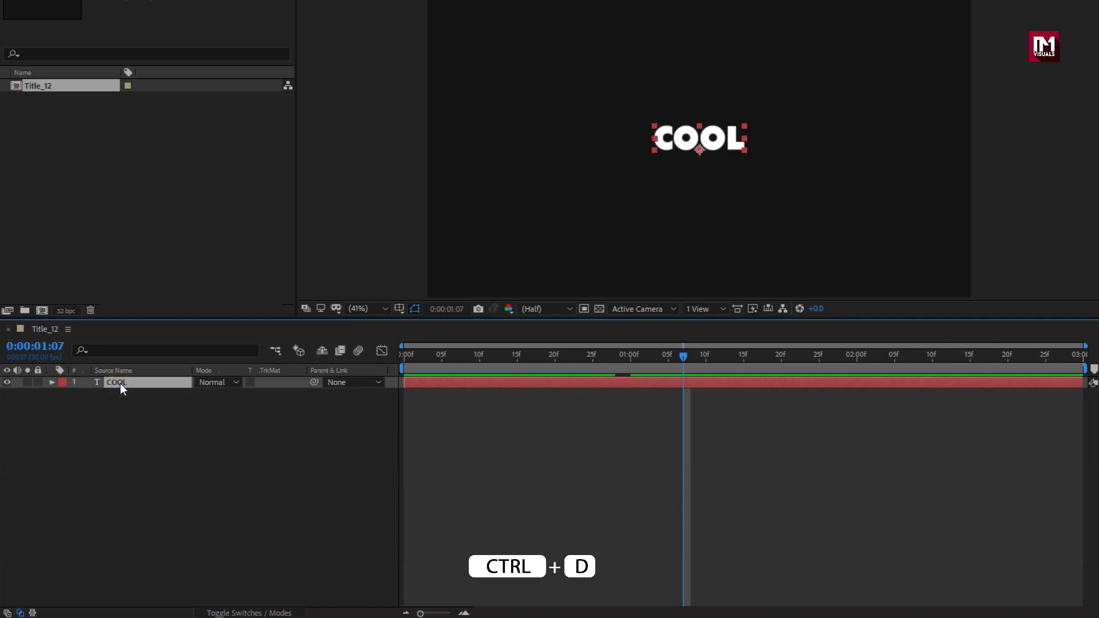
key("ctrl+d")
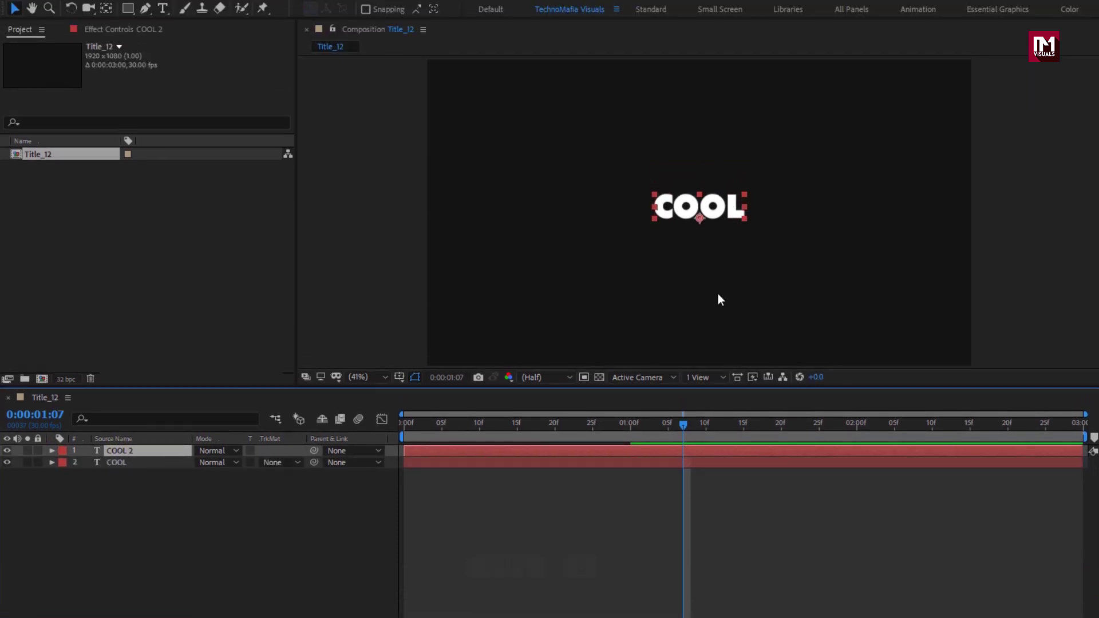
Step: Move the COOL copy below the original, retype it as TITLES, and expand its Text properties
left_click_drag(690, 213, 694, 243)
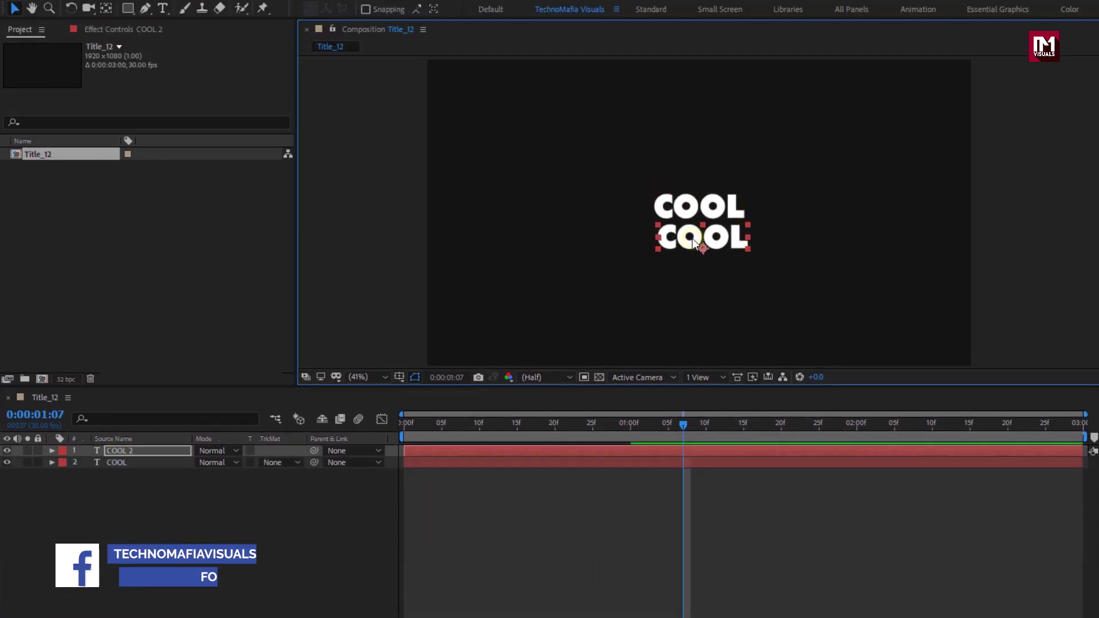
double_click(694, 243)
type("TITLE")
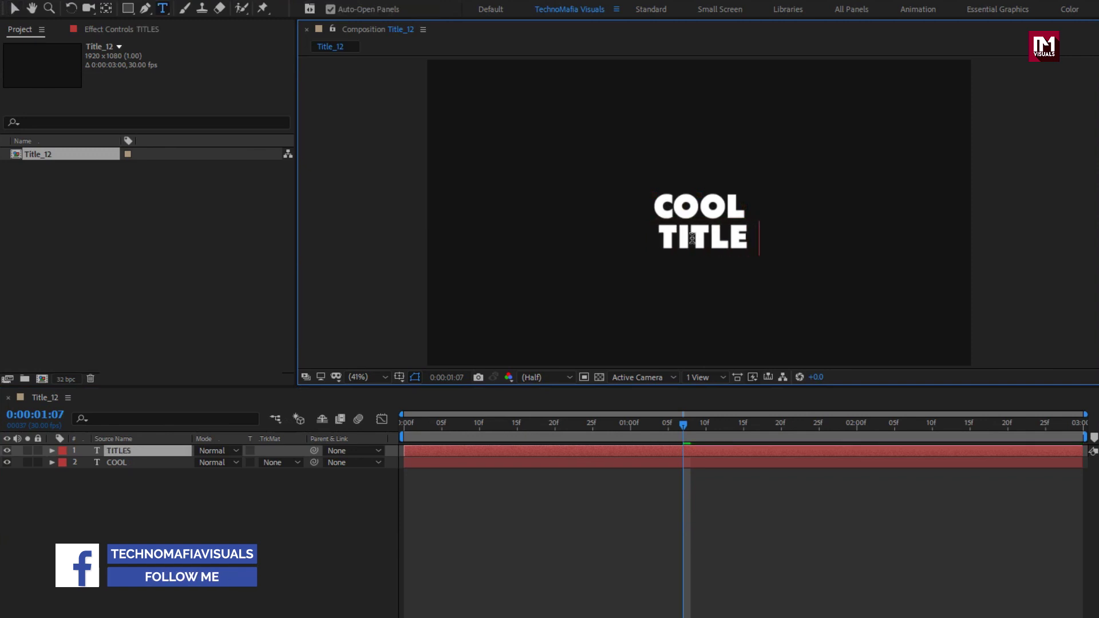
type("S")
key("Escape")
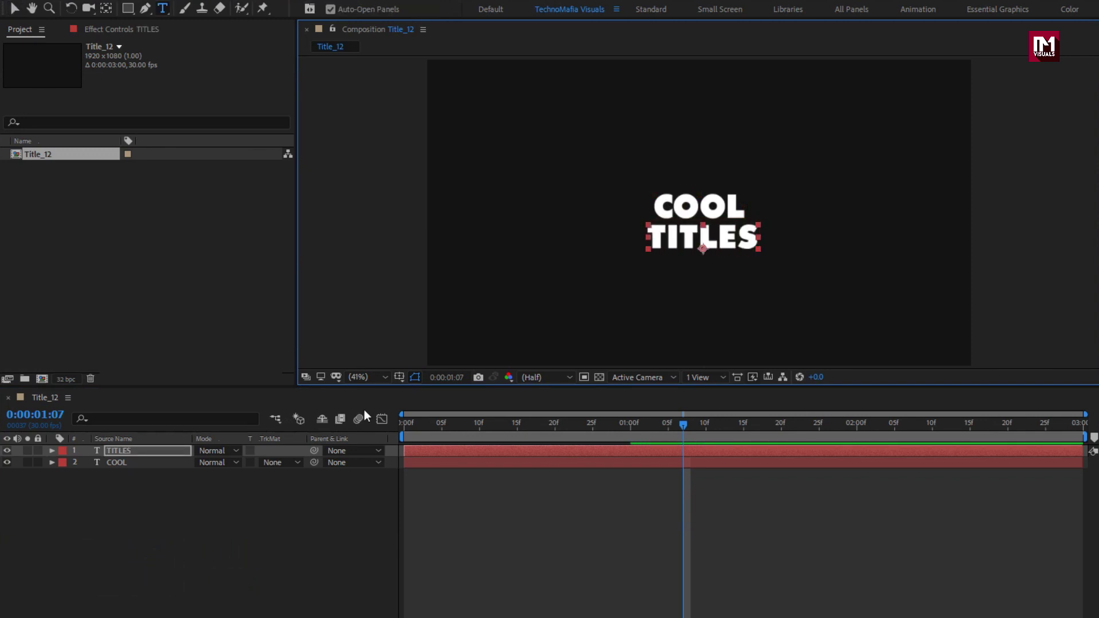
left_click(118, 455)
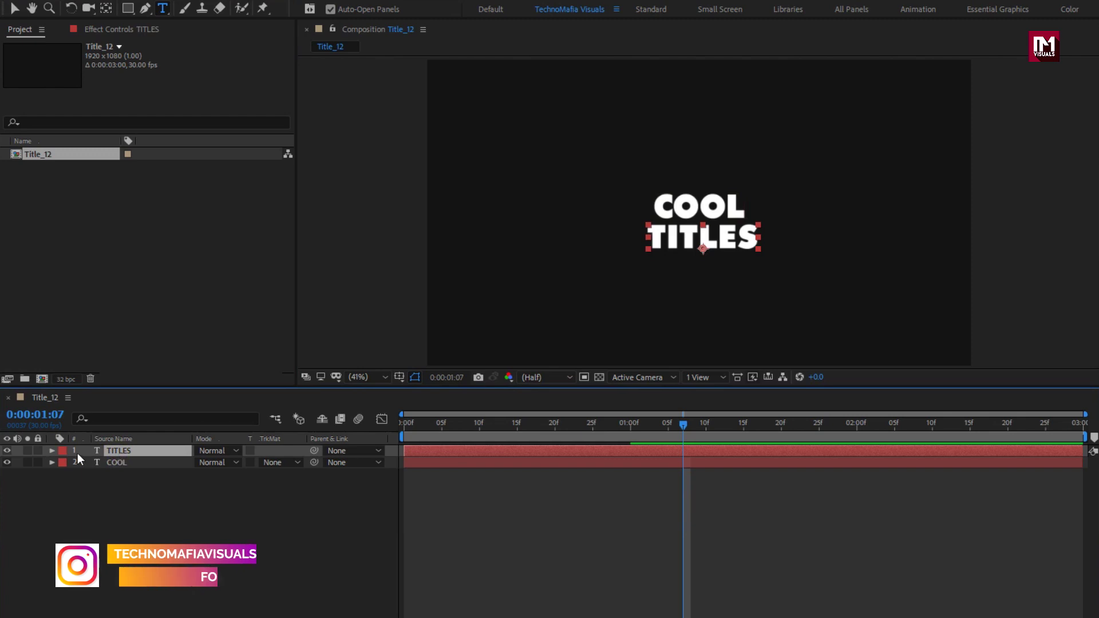
left_click(52, 451)
left_click(64, 463)
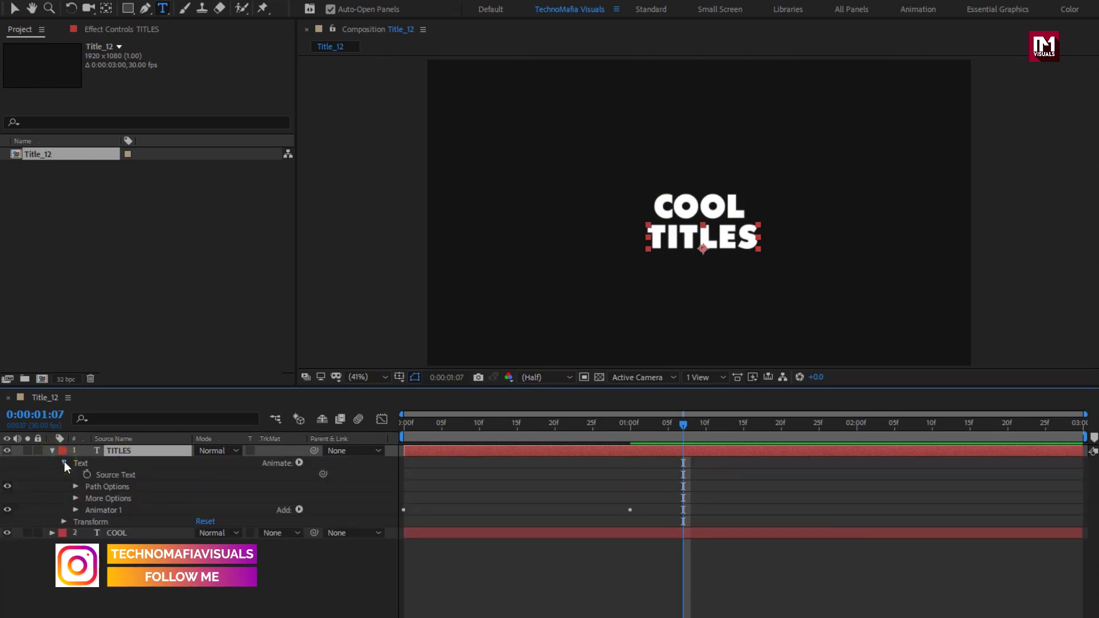
Step: Set the TITLES animator Position Y offset to about 519 and preview the letters rising
left_click(75, 509)
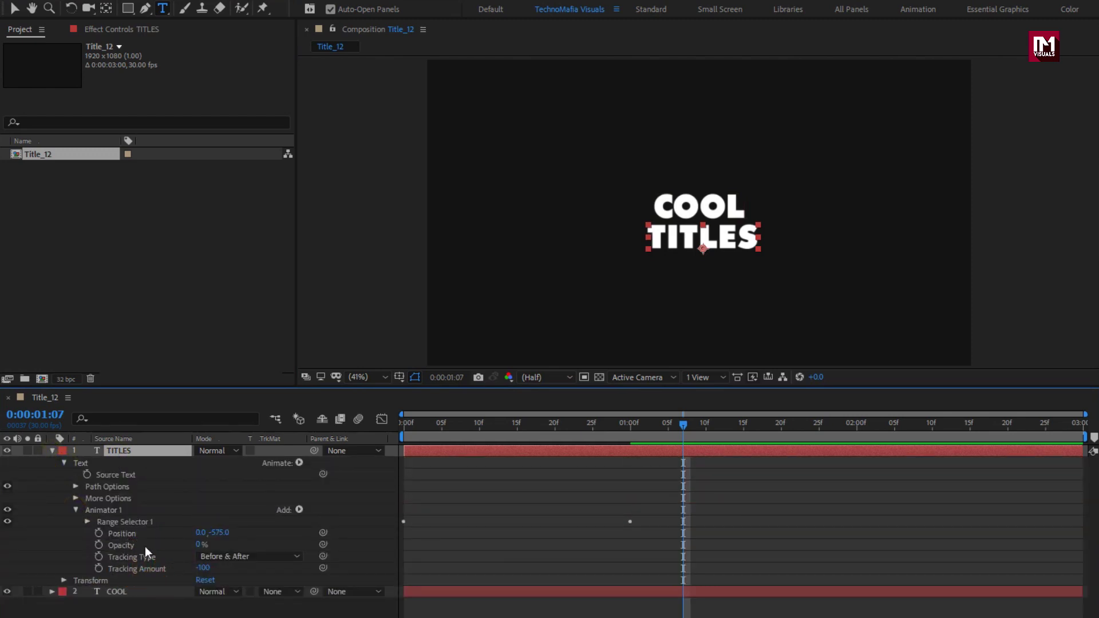
left_click_drag(218, 536, 53, 535)
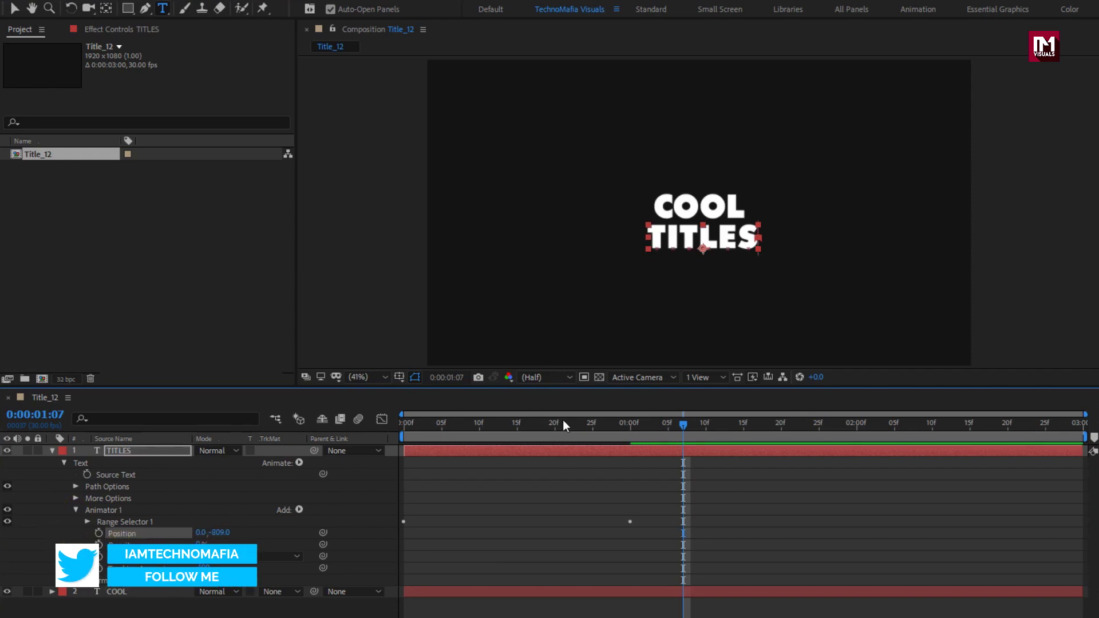
left_click_drag(565, 425, 405, 434)
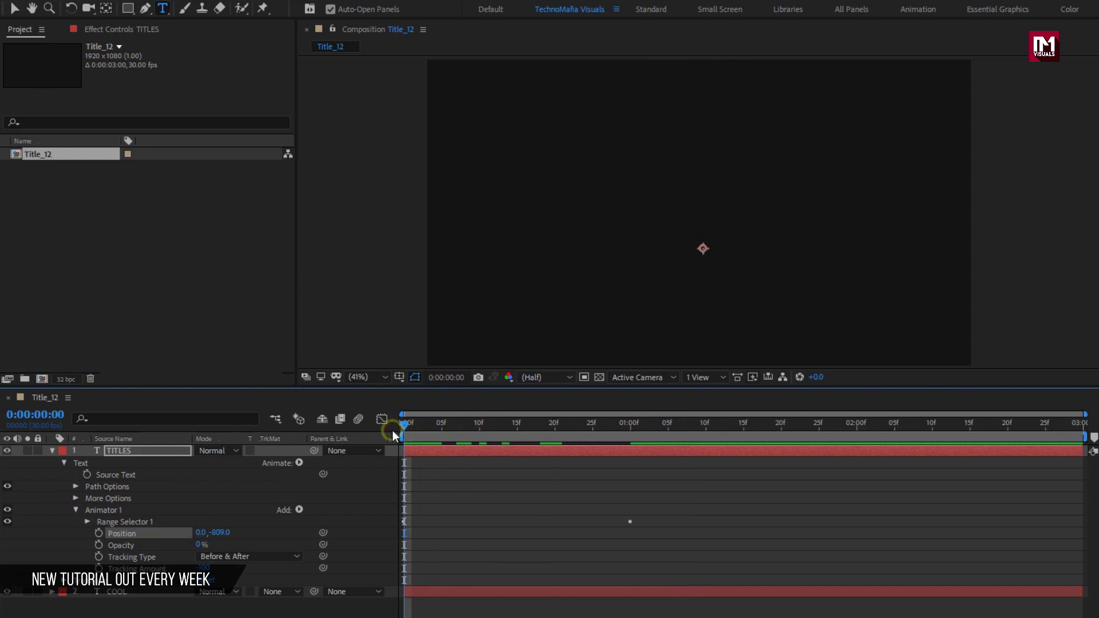
left_click_drag(220, 532, 952, 466)
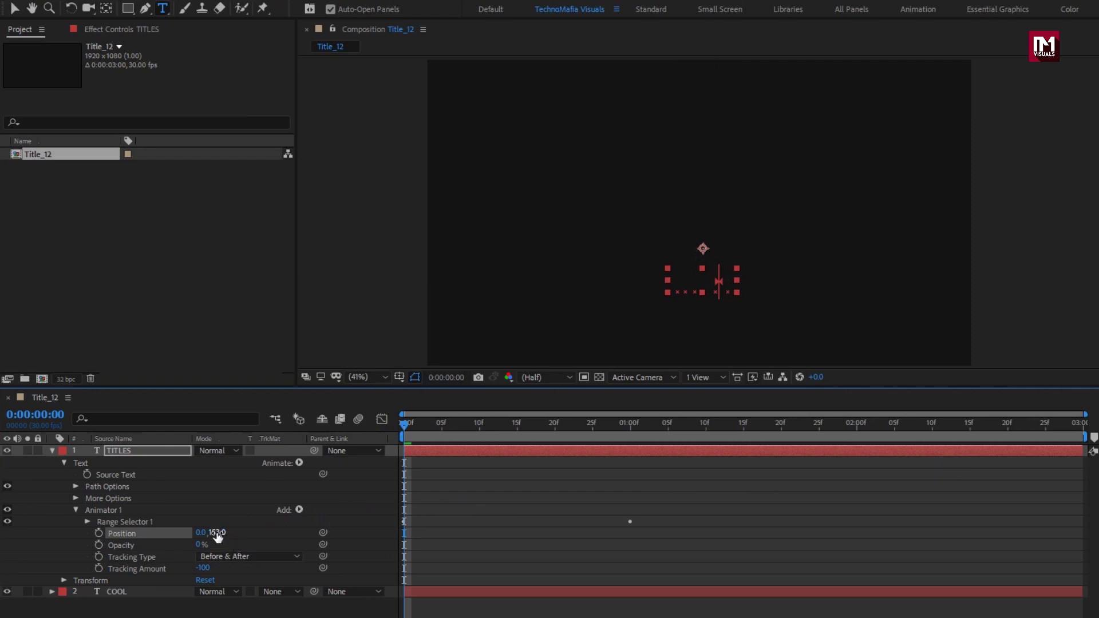
left_click_drag(218, 534, 406, 533)
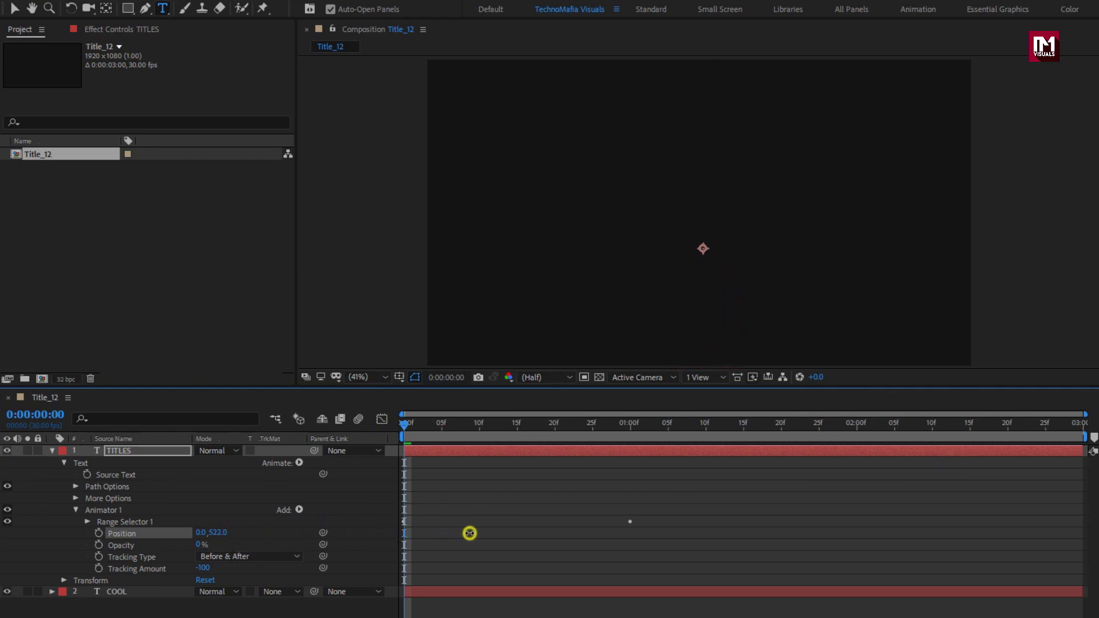
left_click_drag(404, 428, 672, 424)
Step: Set the TITLES font size to 182 px
left_click(136, 452)
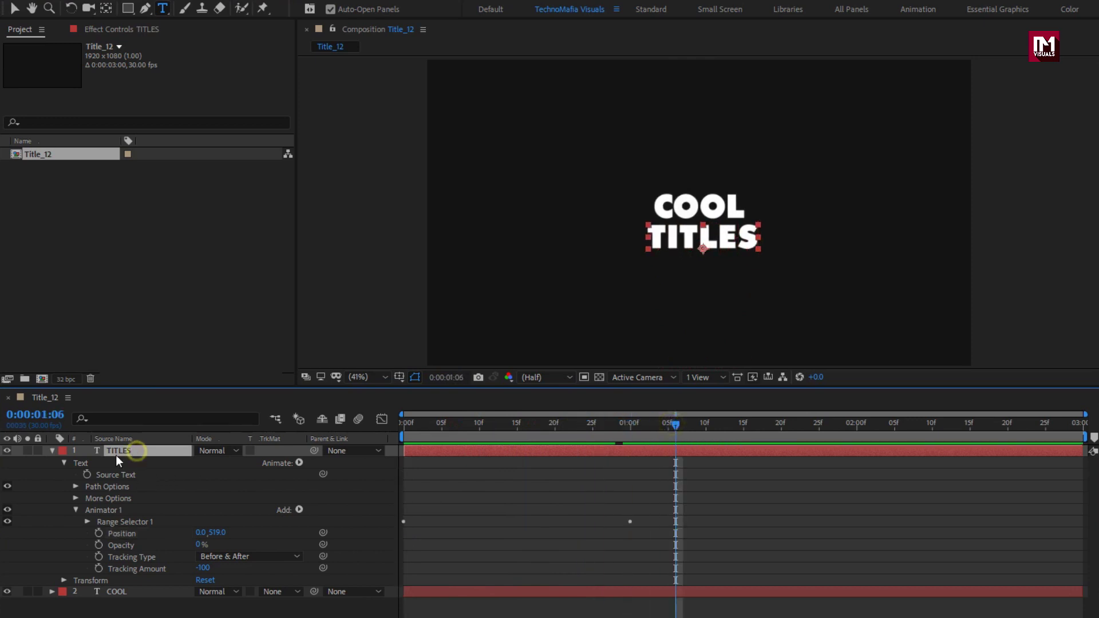
left_click(52, 450)
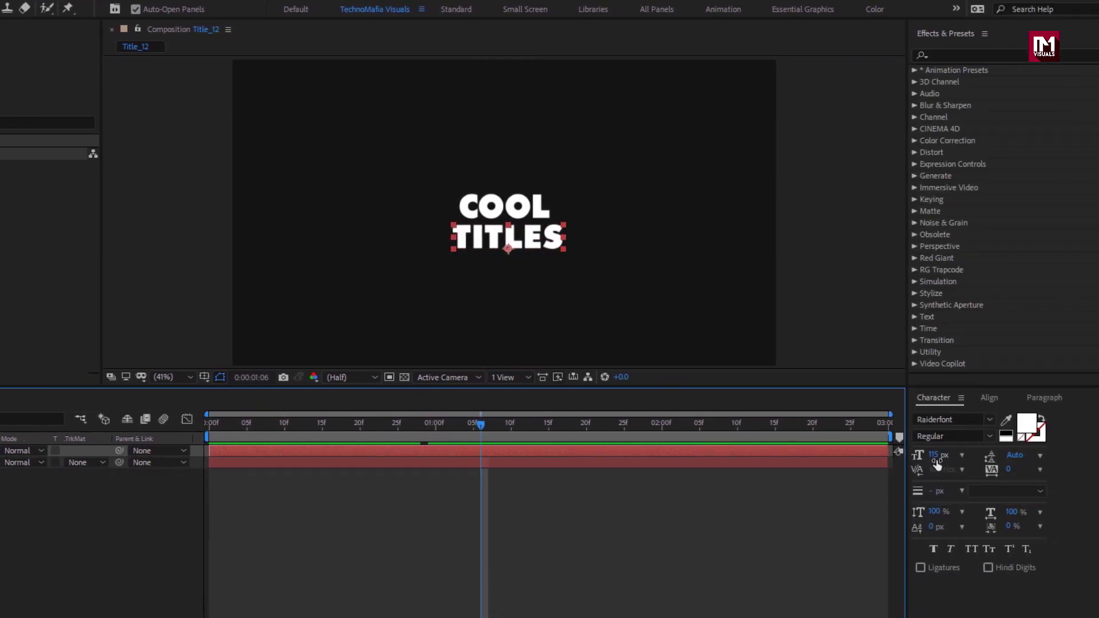
left_click_drag(935, 458, 977, 450)
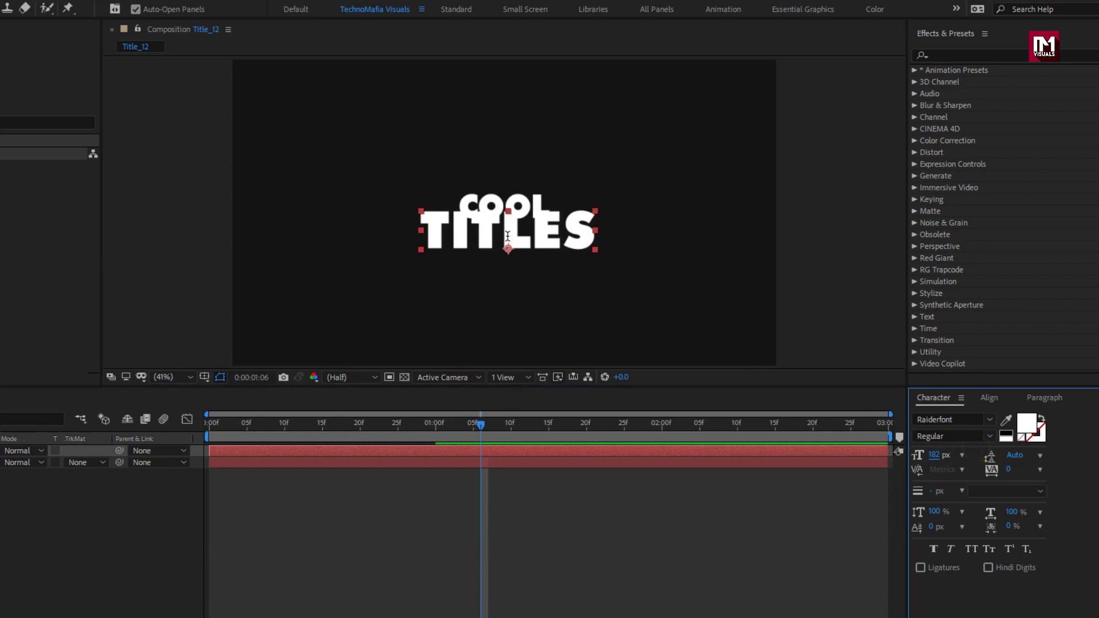
Step: Reposition COOL neatly above TITLES and preview the animation from the start
key("v")
left_click_drag(509, 231, 509, 250)
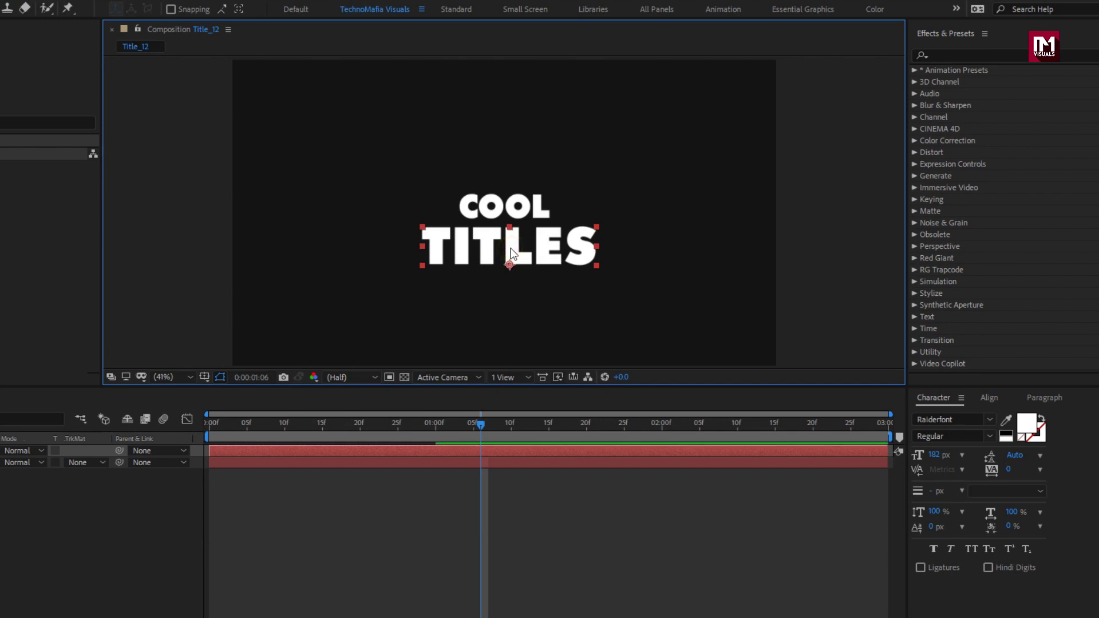
left_click(491, 205)
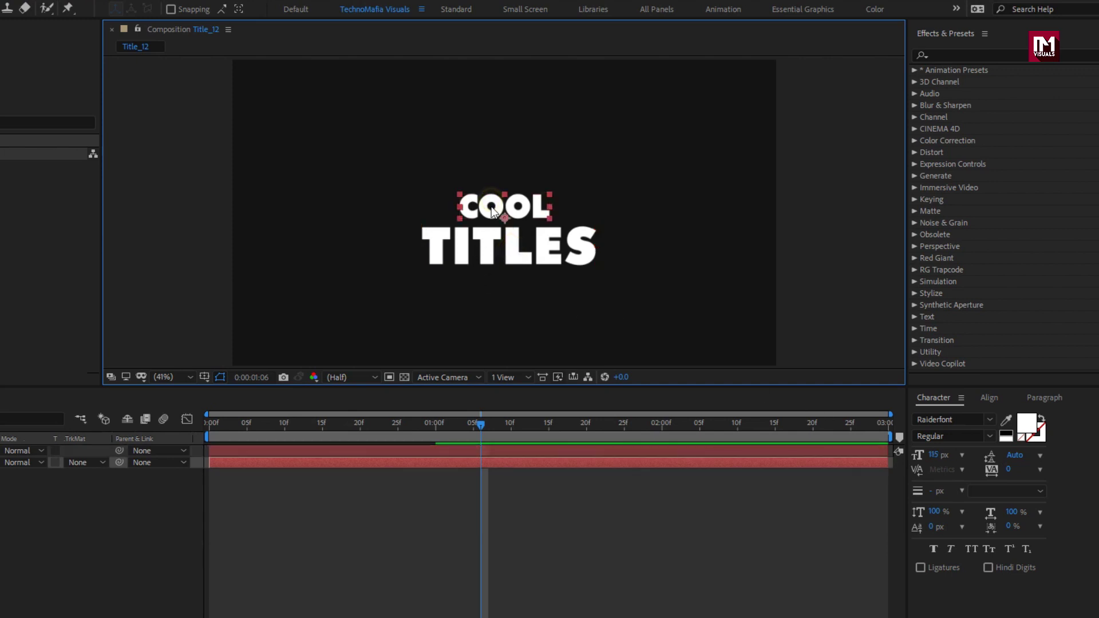
left_click_drag(491, 204, 489, 208)
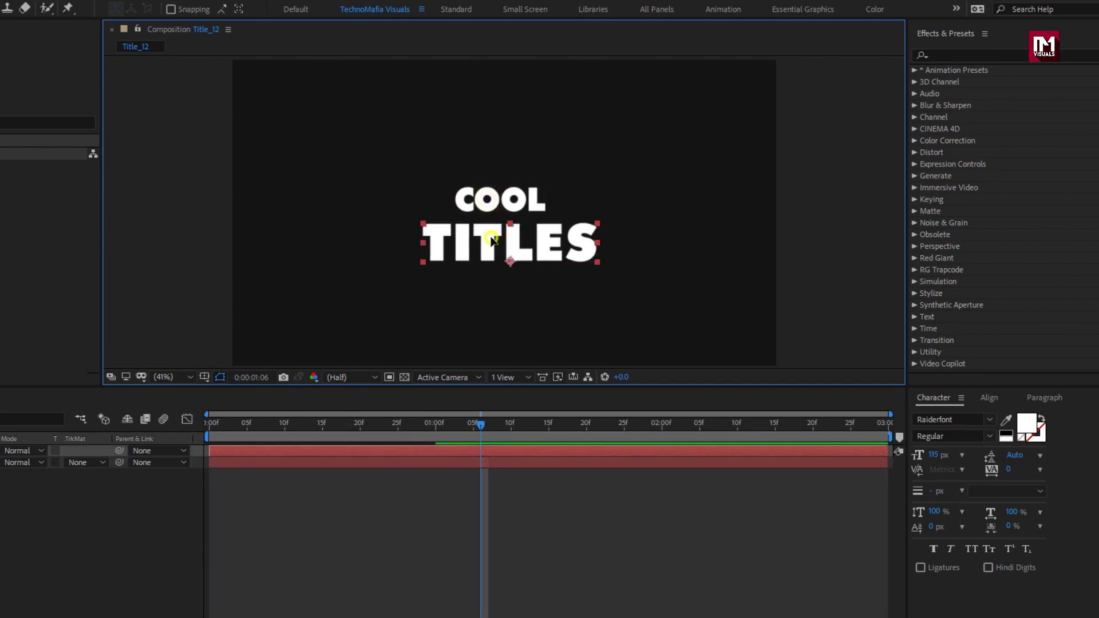
left_click_drag(490, 249, 490, 239)
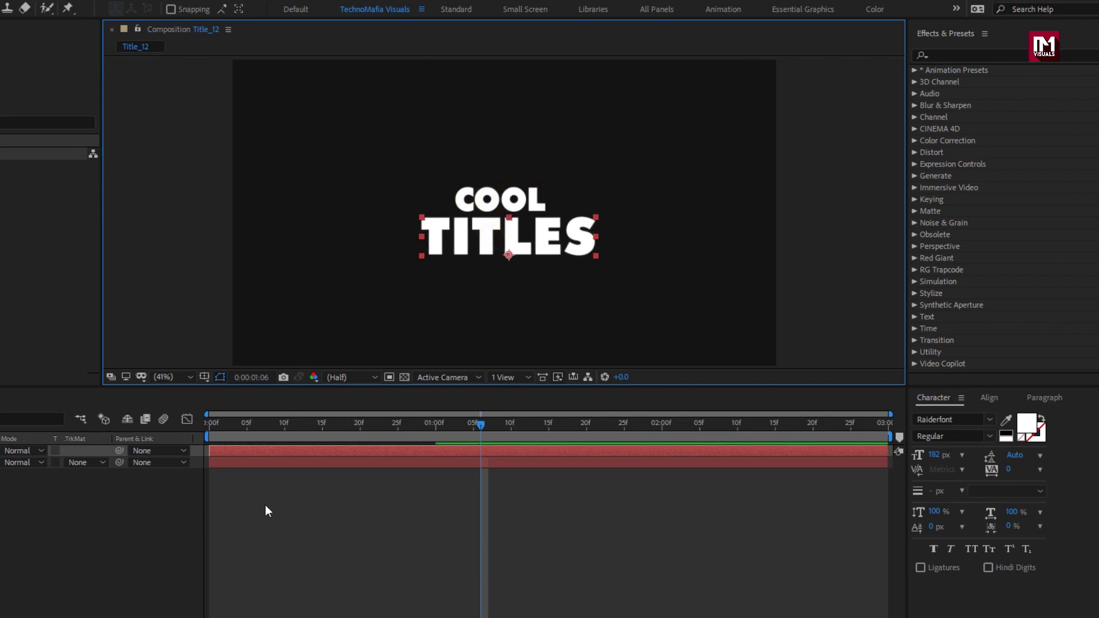
mouse_move(288, 430)
left_mouse_down()
mouse_move(508, 412)
mouse_move(208, 435)
mouse_move(489, 434)
left_mouse_up()
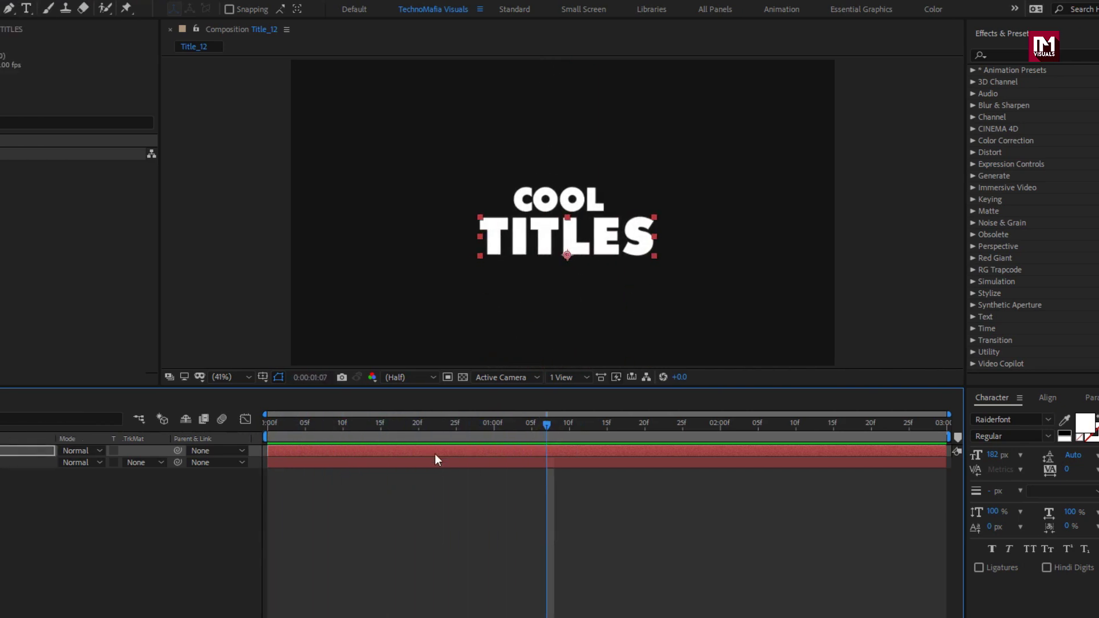
Step: Add a null object and parent both TITLES and COOL to Null 1
right_click(175, 536)
mouse_move(258, 387)
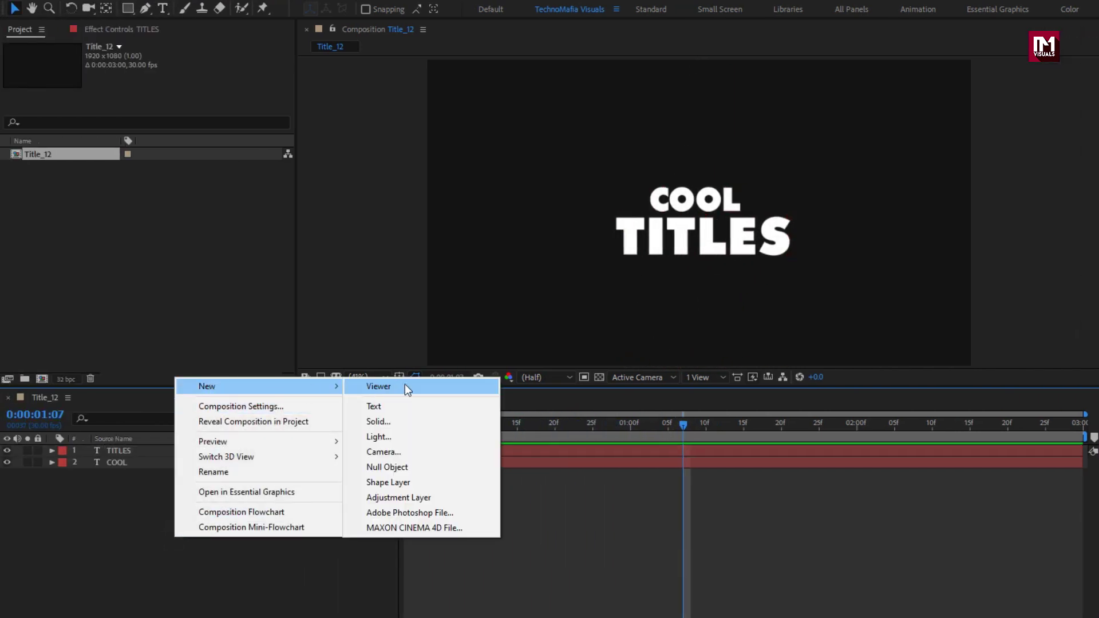
left_click(400, 466)
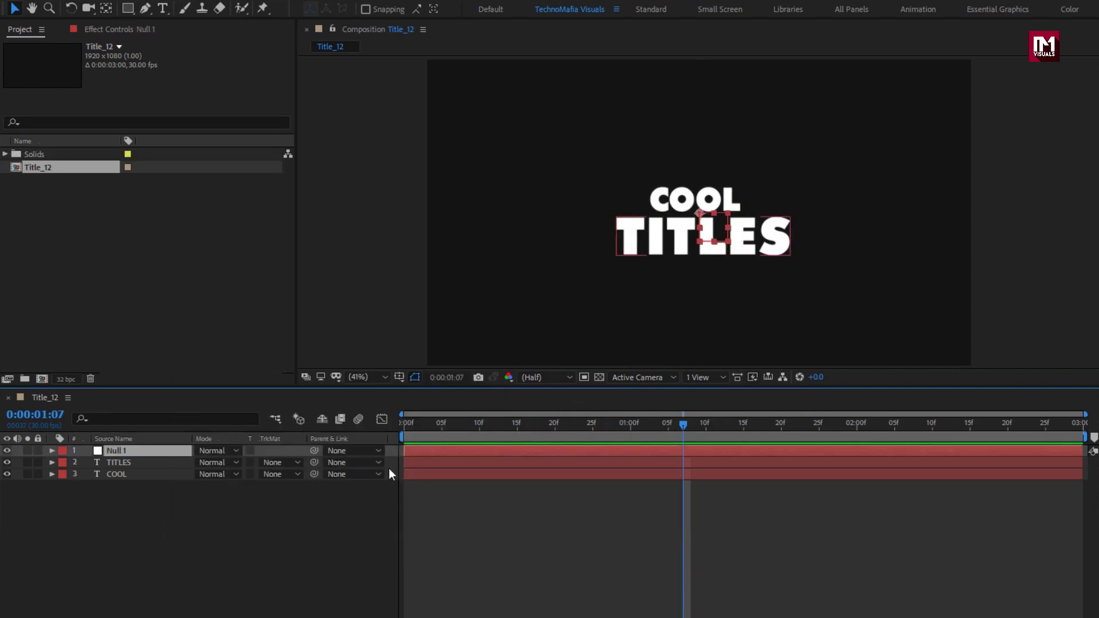
left_click_drag(132, 510, 118, 461)
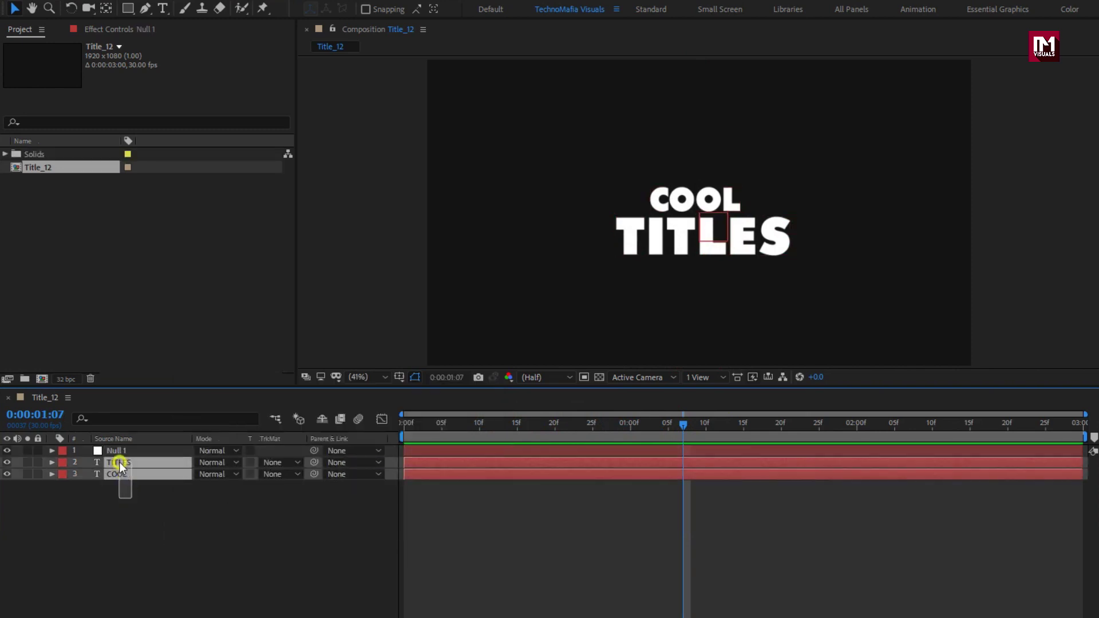
left_click(339, 467)
left_click(355, 495)
Step: Show only Null 1's Scale property and return to the first frame
key("s")
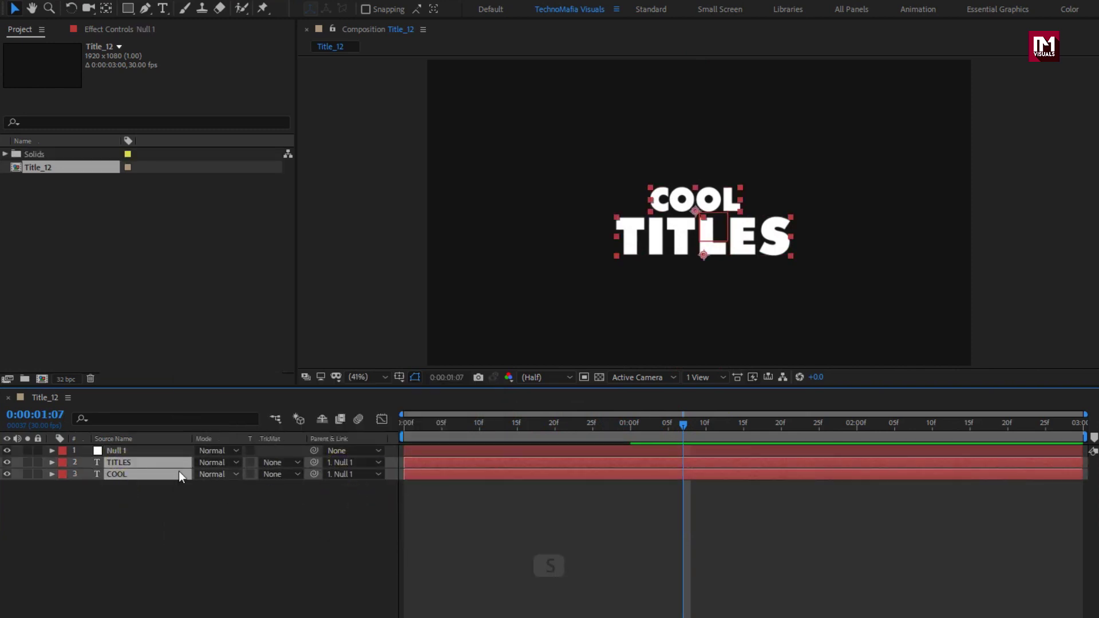
left_click(120, 450)
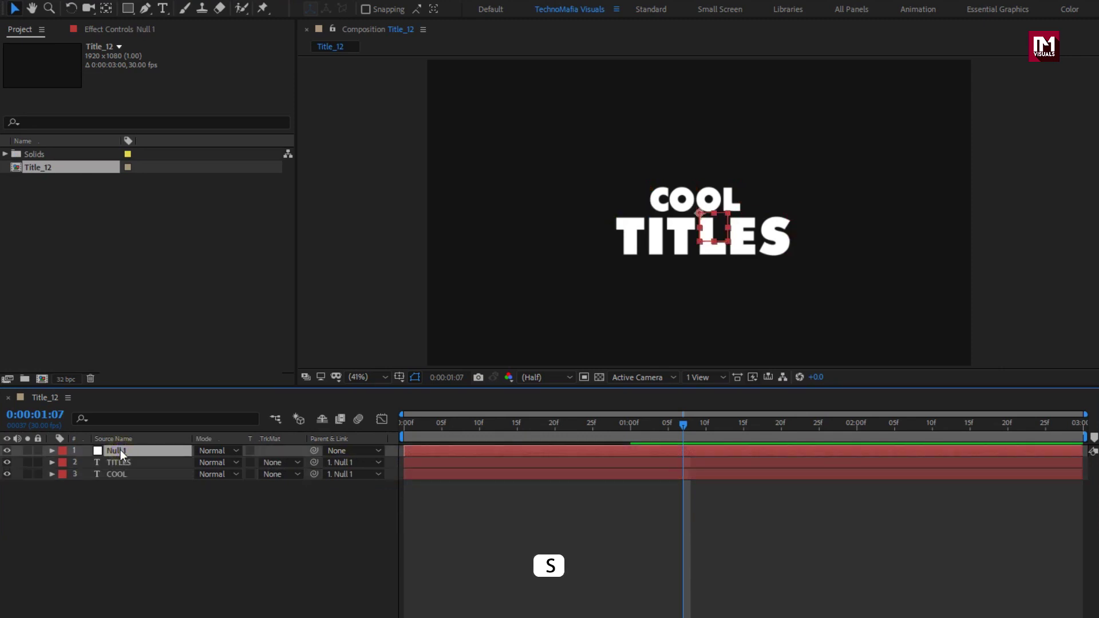
key("s")
left_click(403, 426)
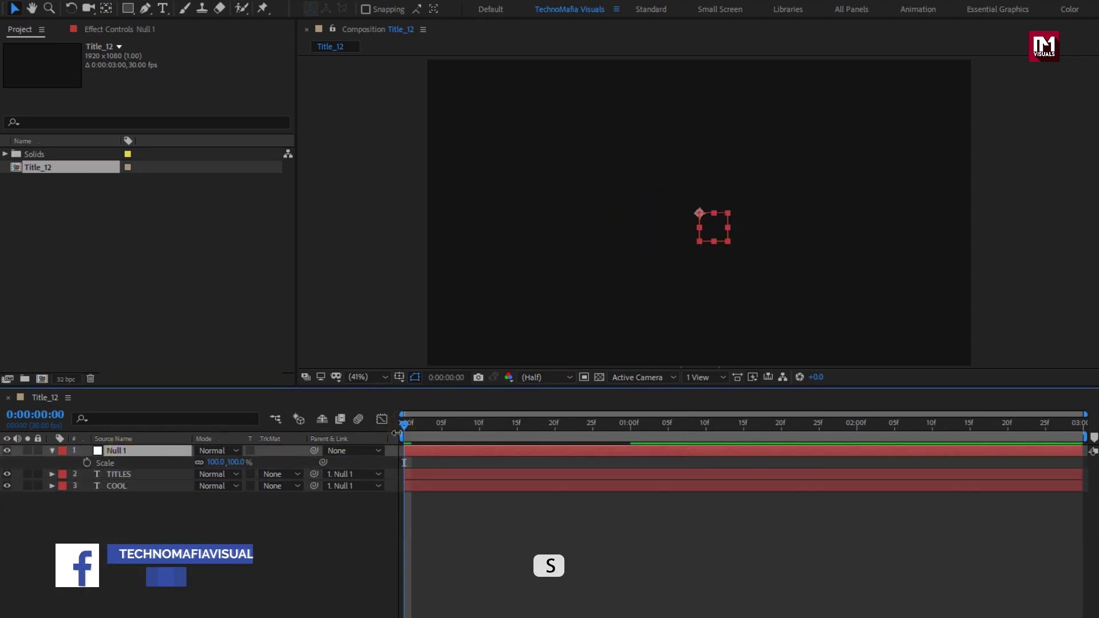
Step: Keyframe Null 1's Scale at 100% on the first frame and 90% on the last, then play
left_click(87, 463)
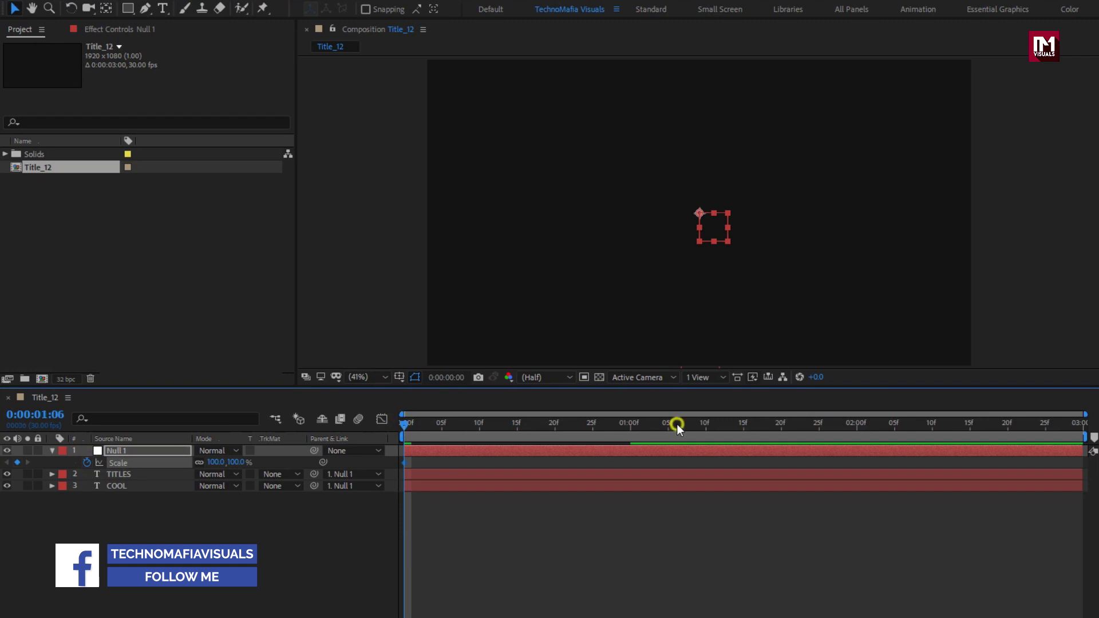
left_click_drag(677, 424, 1075, 426)
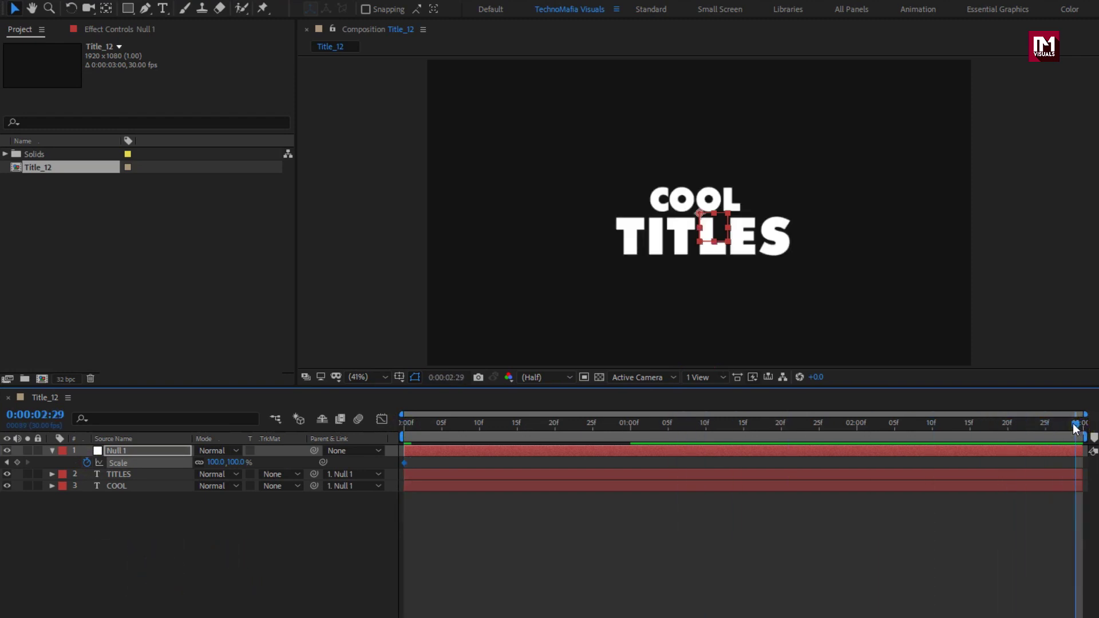
left_click(236, 462)
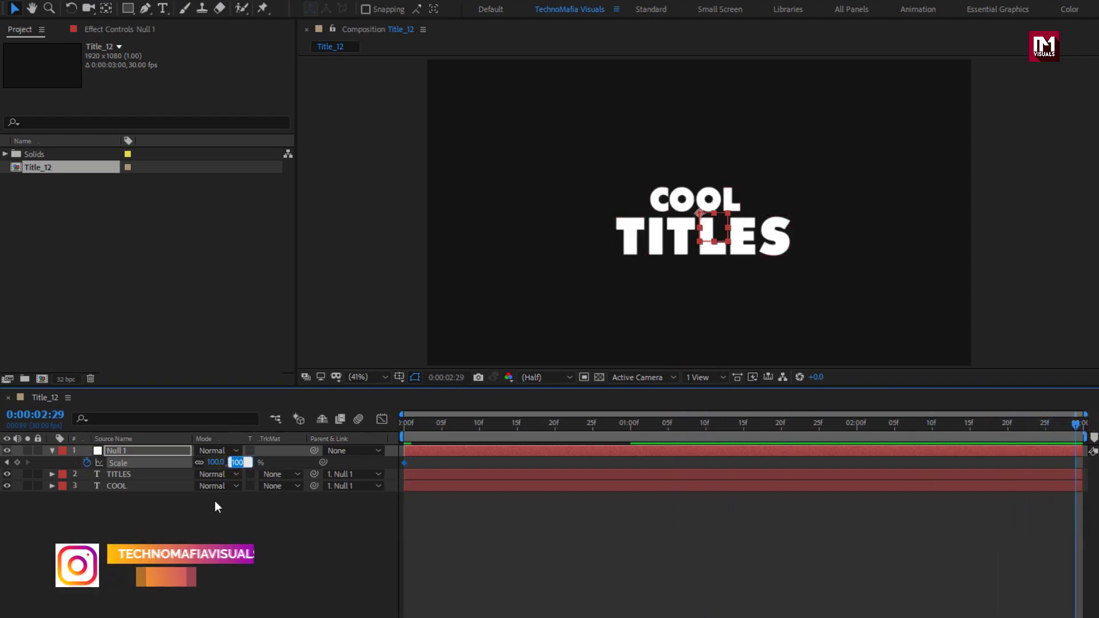
type("90.")
key("Return")
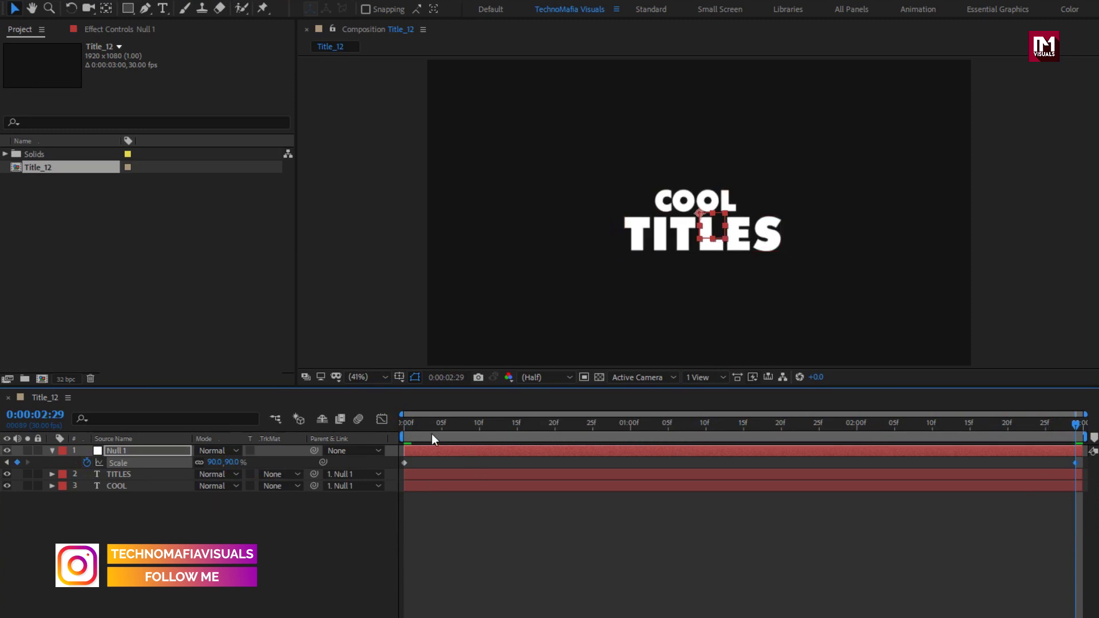
left_click(403, 422)
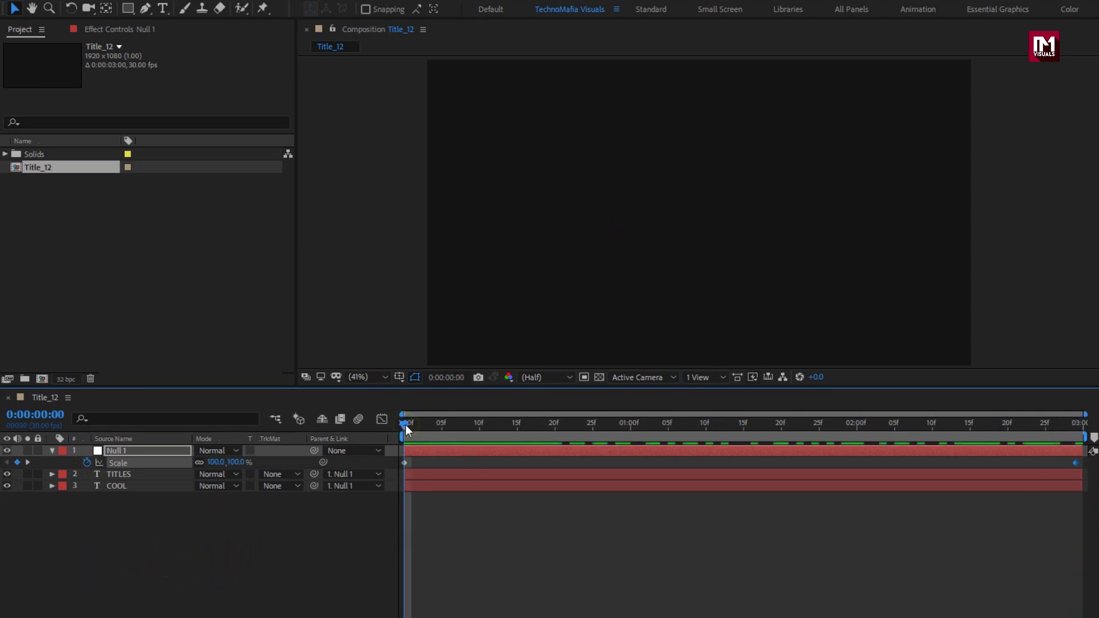
key("space")
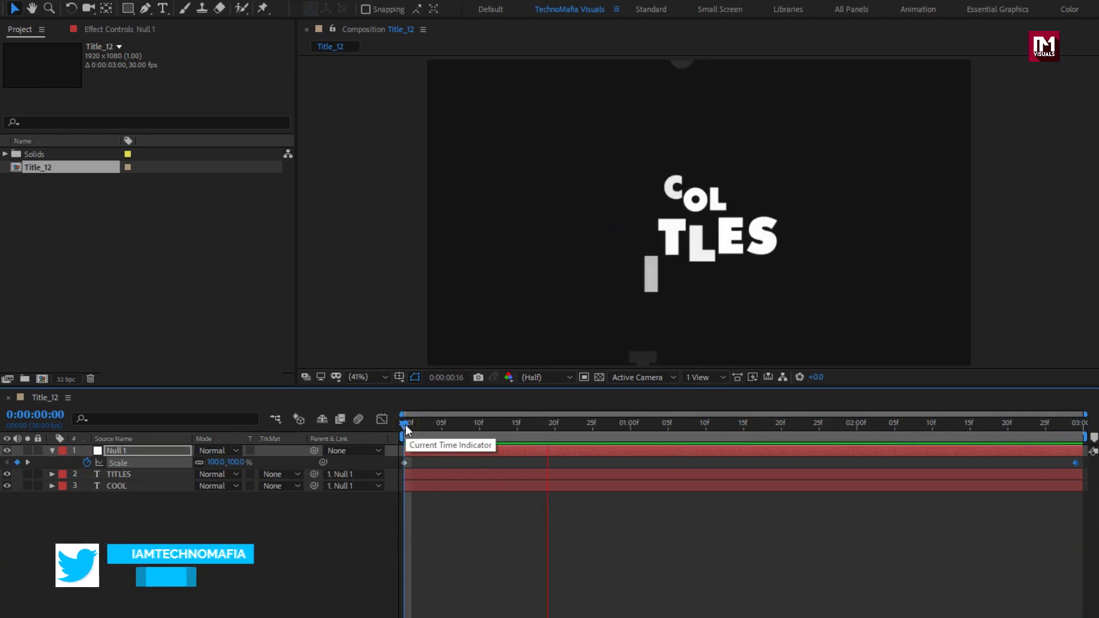